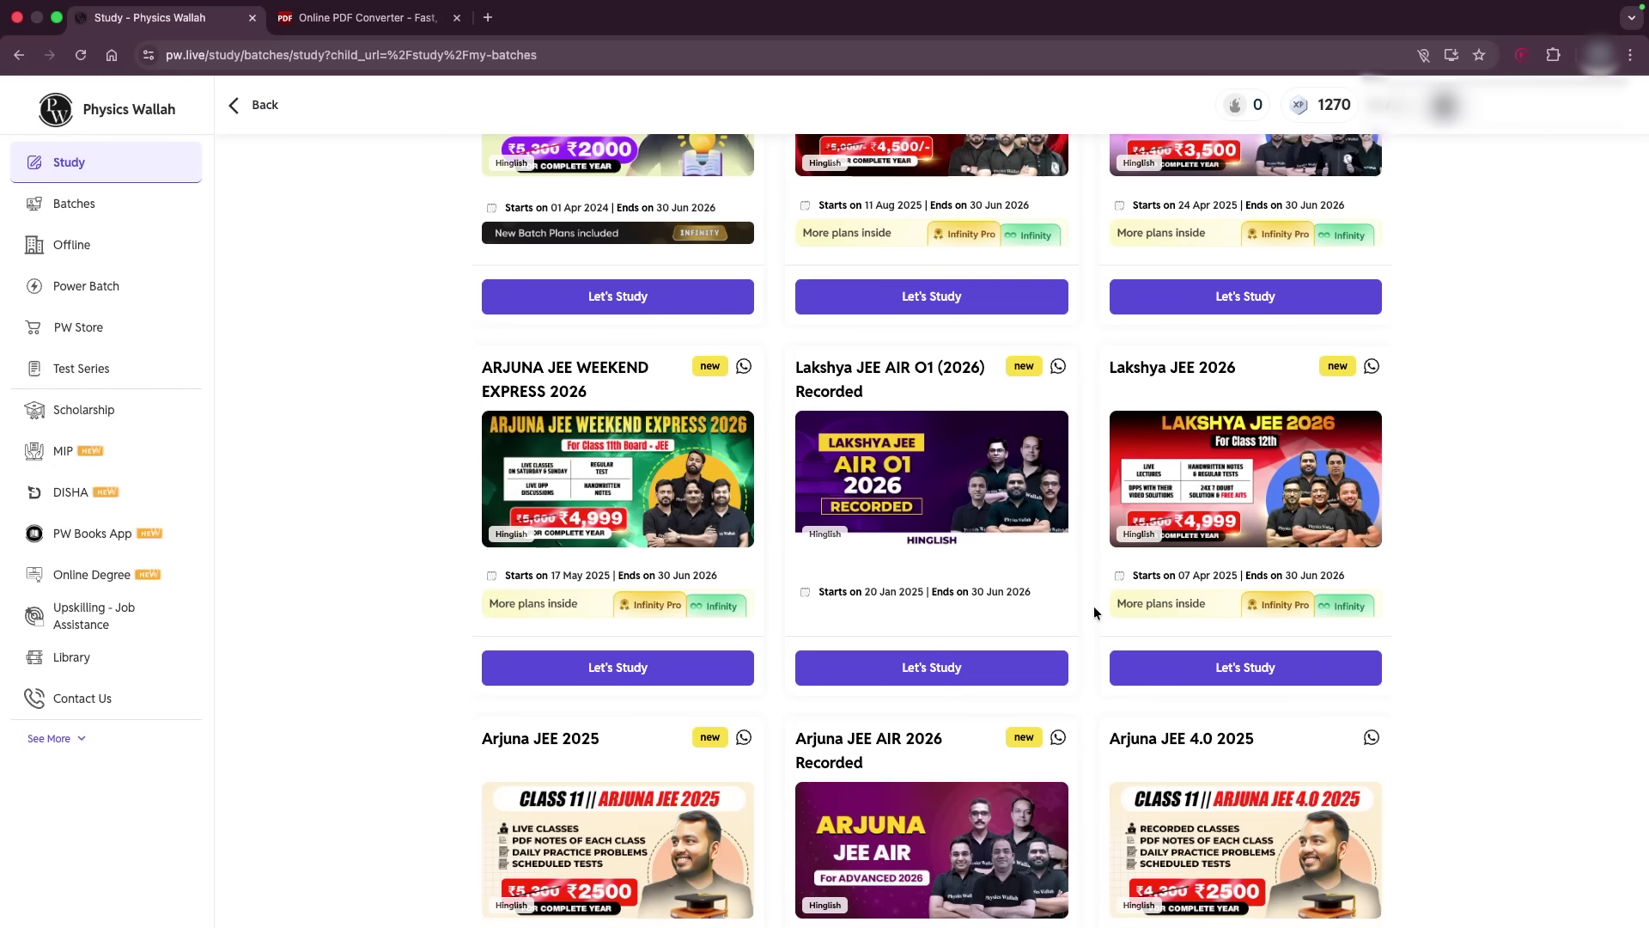
# Open Lakshya JEE 2026's Organic Chemistry Ch-05 Aldehydes, Ketones and Carboxylic Acids lectures
pyautogui.click(1261, 667)
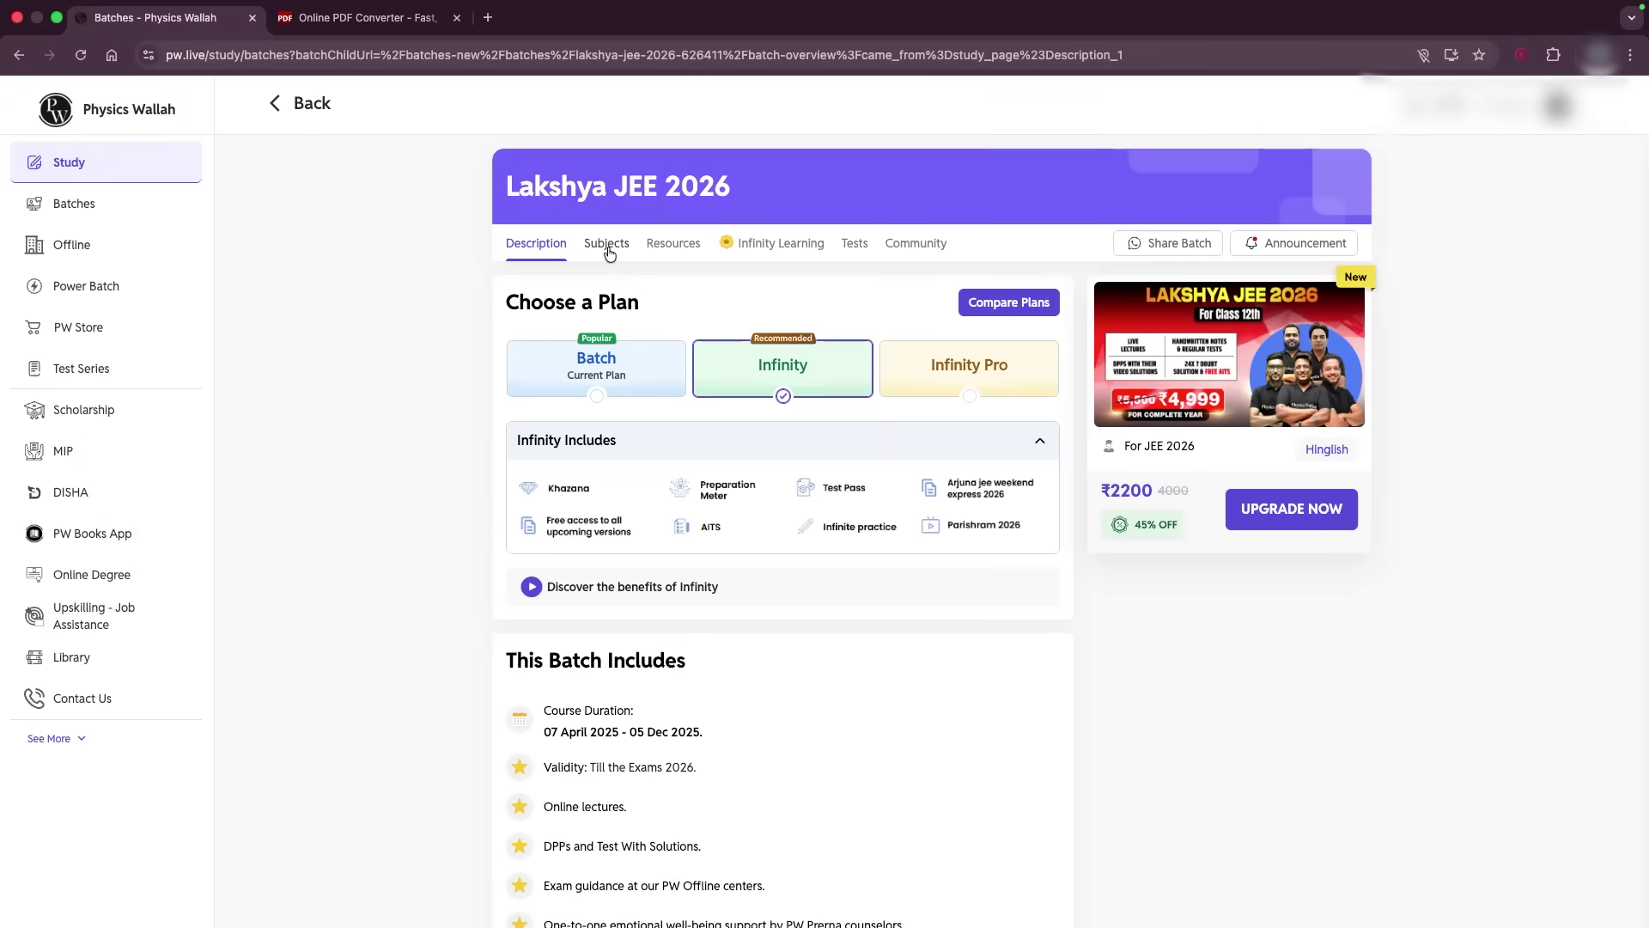
pyautogui.click(609, 249)
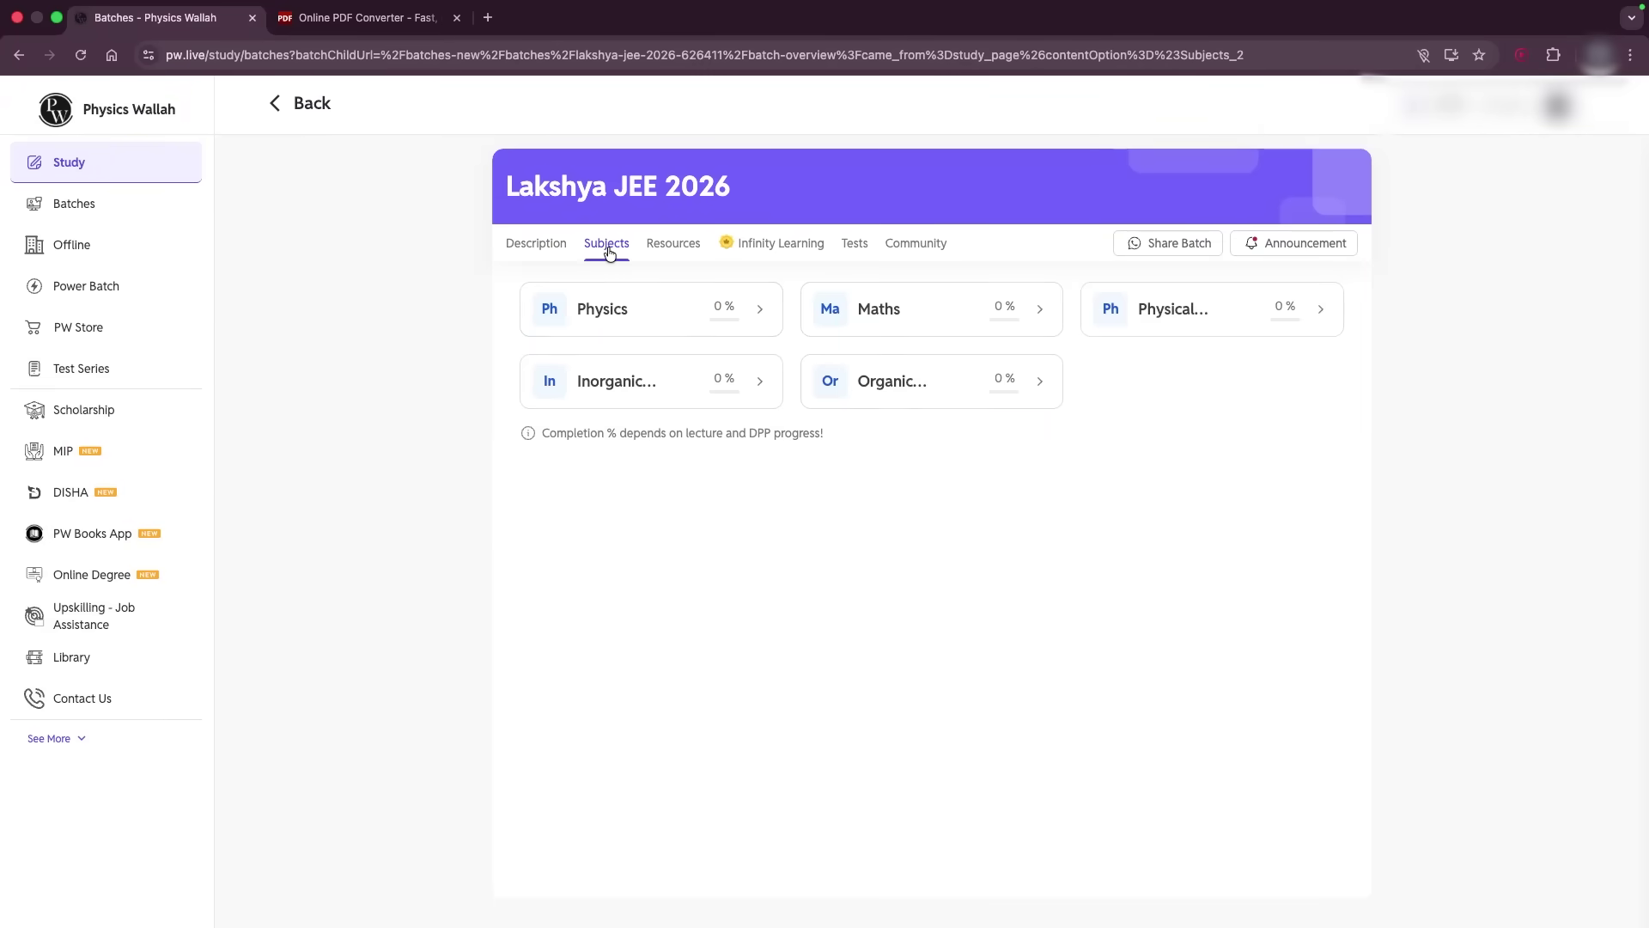
pyautogui.click(942, 386)
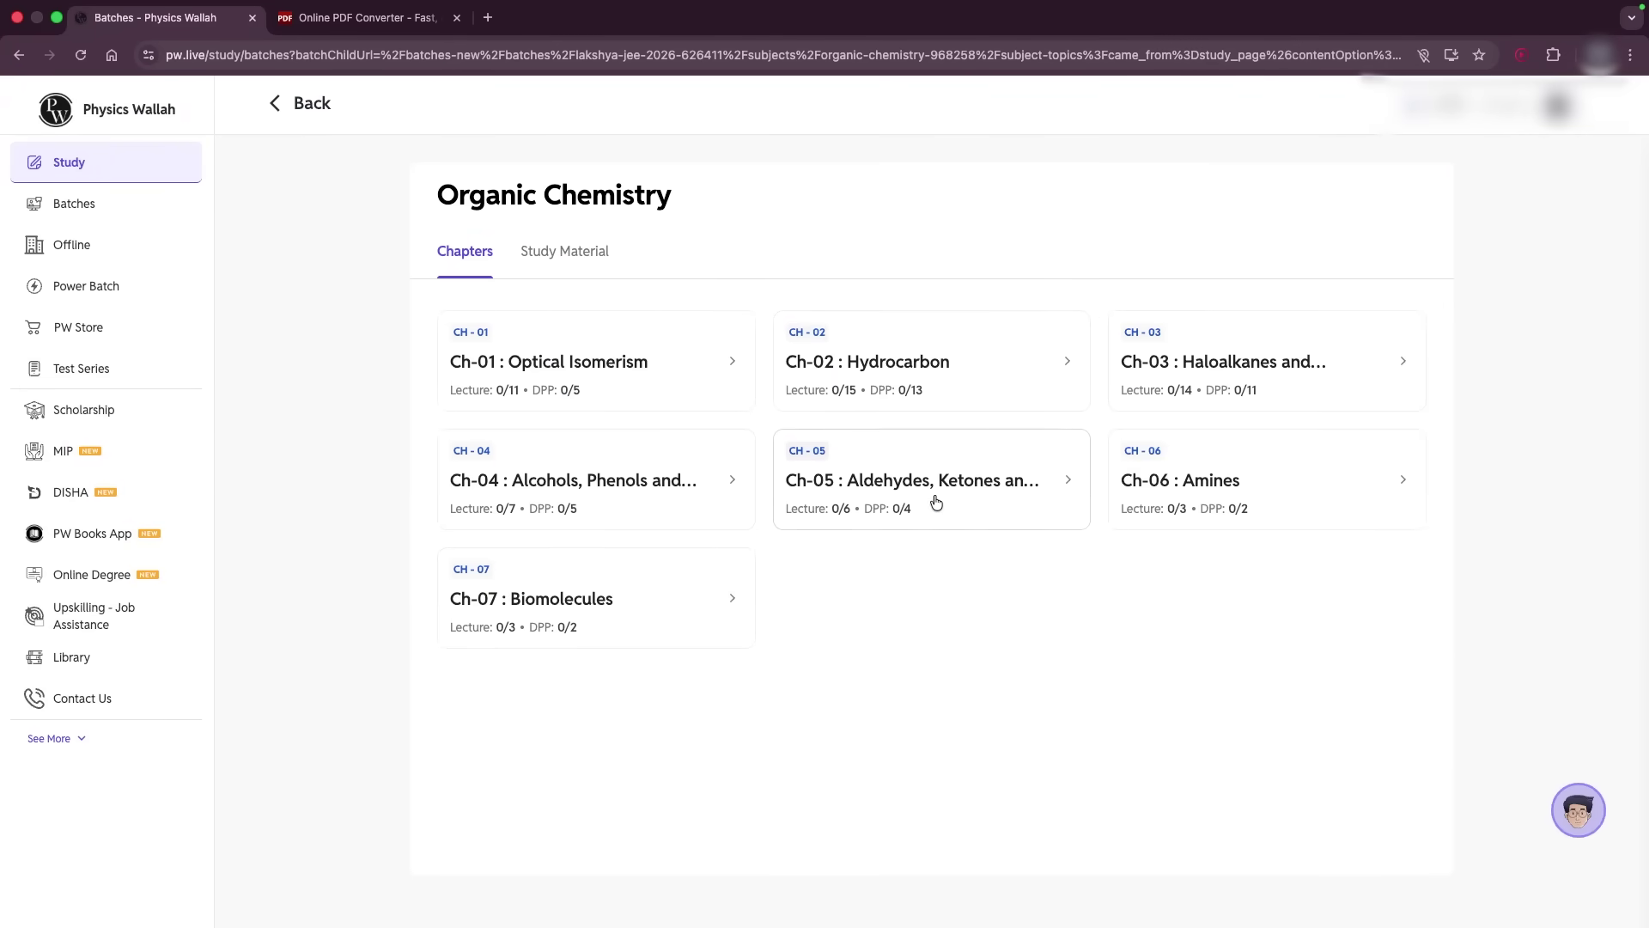
pyautogui.click(904, 468)
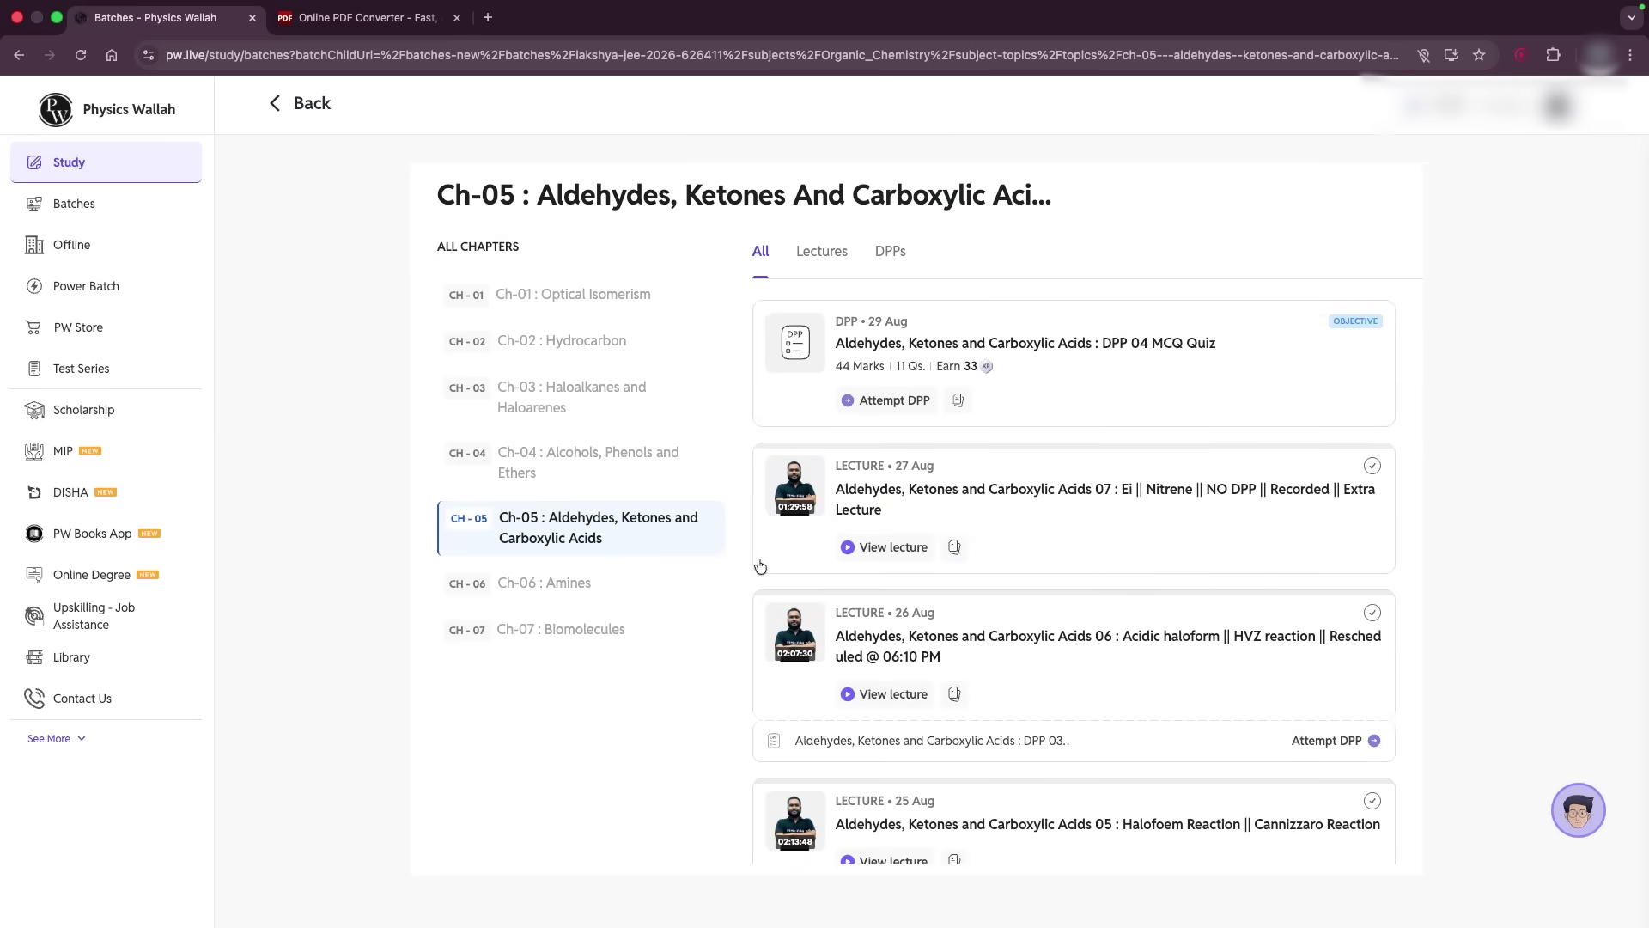
pyautogui.scroll(-8, 1148, 821)
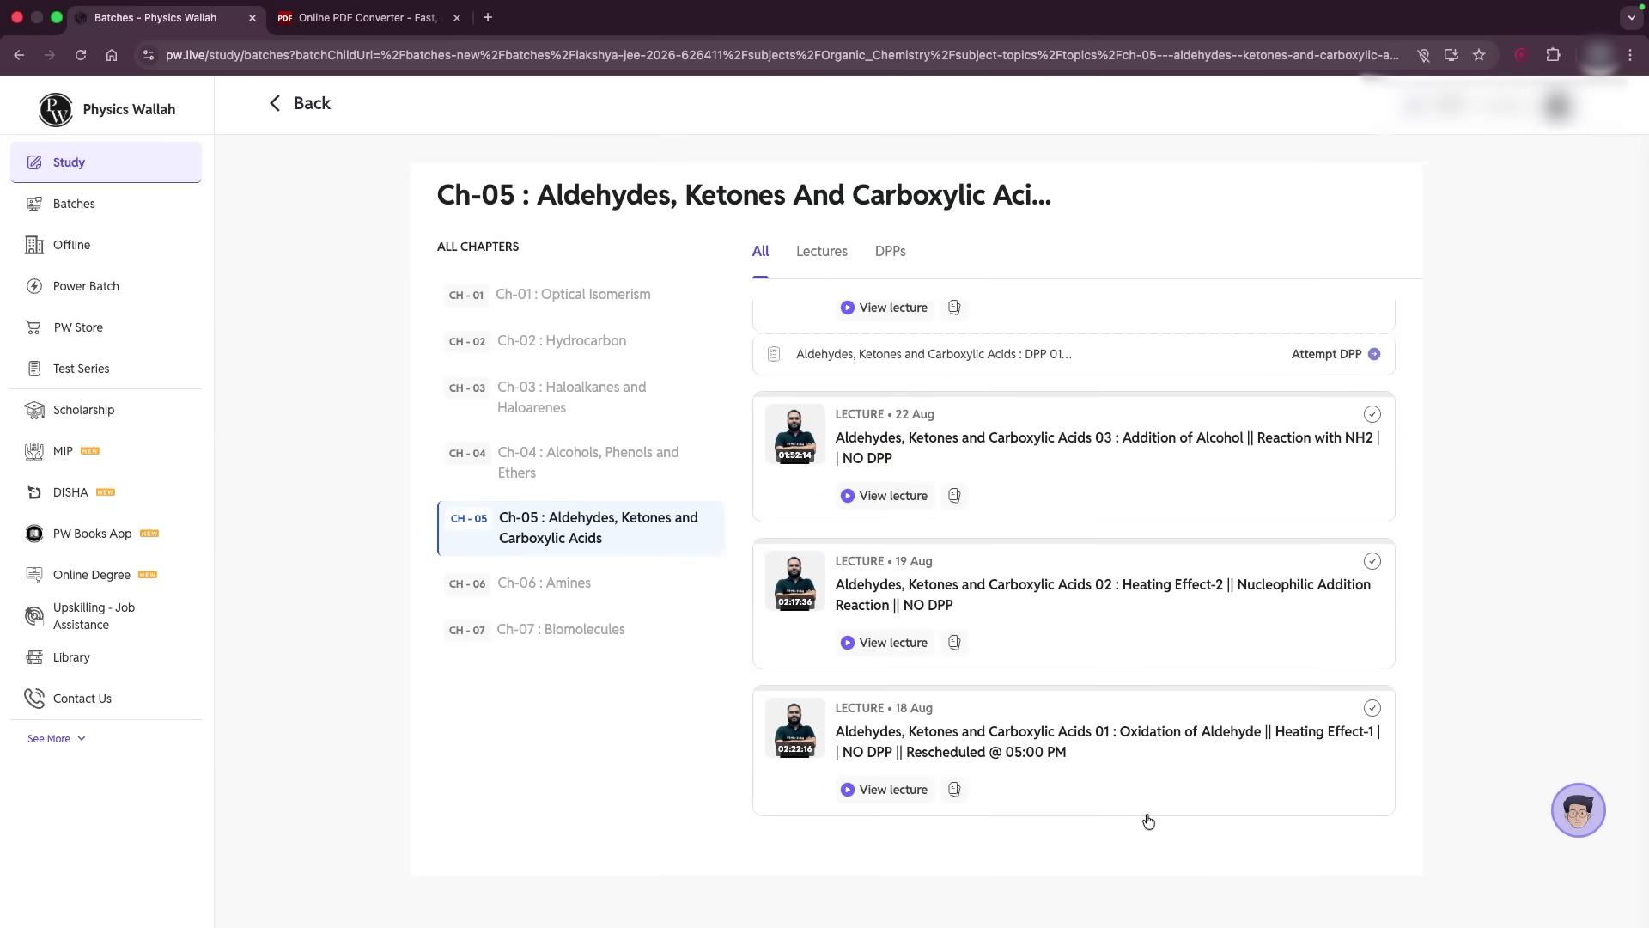
# Download the class notes PDFs for lectures 01 and 02
pyautogui.click(955, 793)
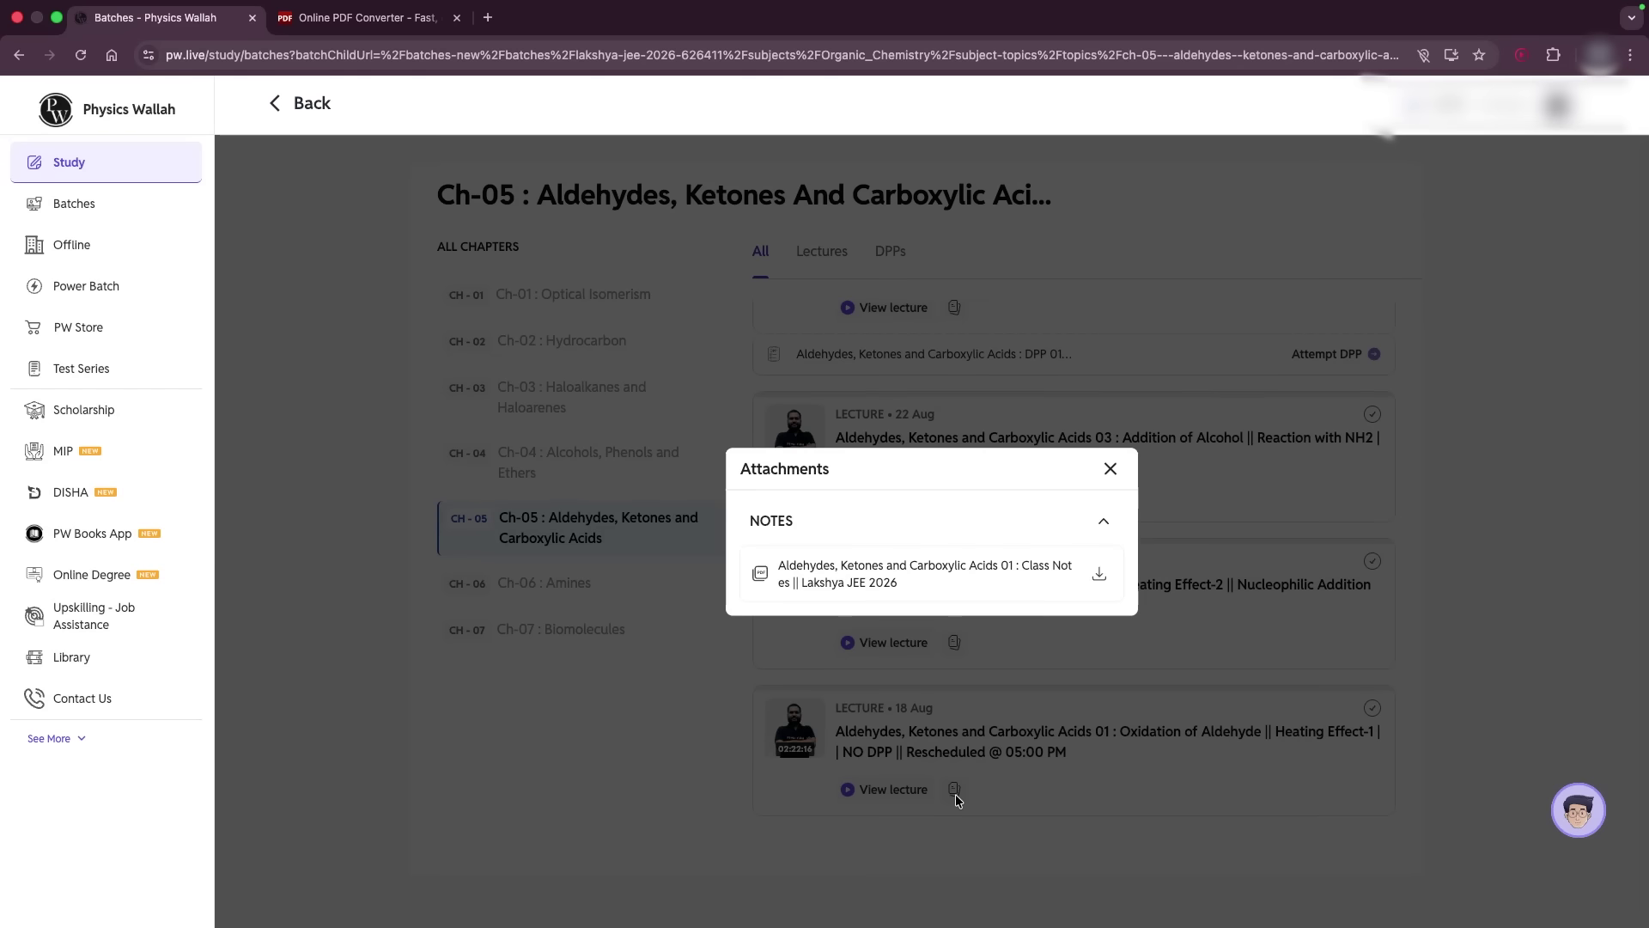
pyautogui.click(1098, 576)
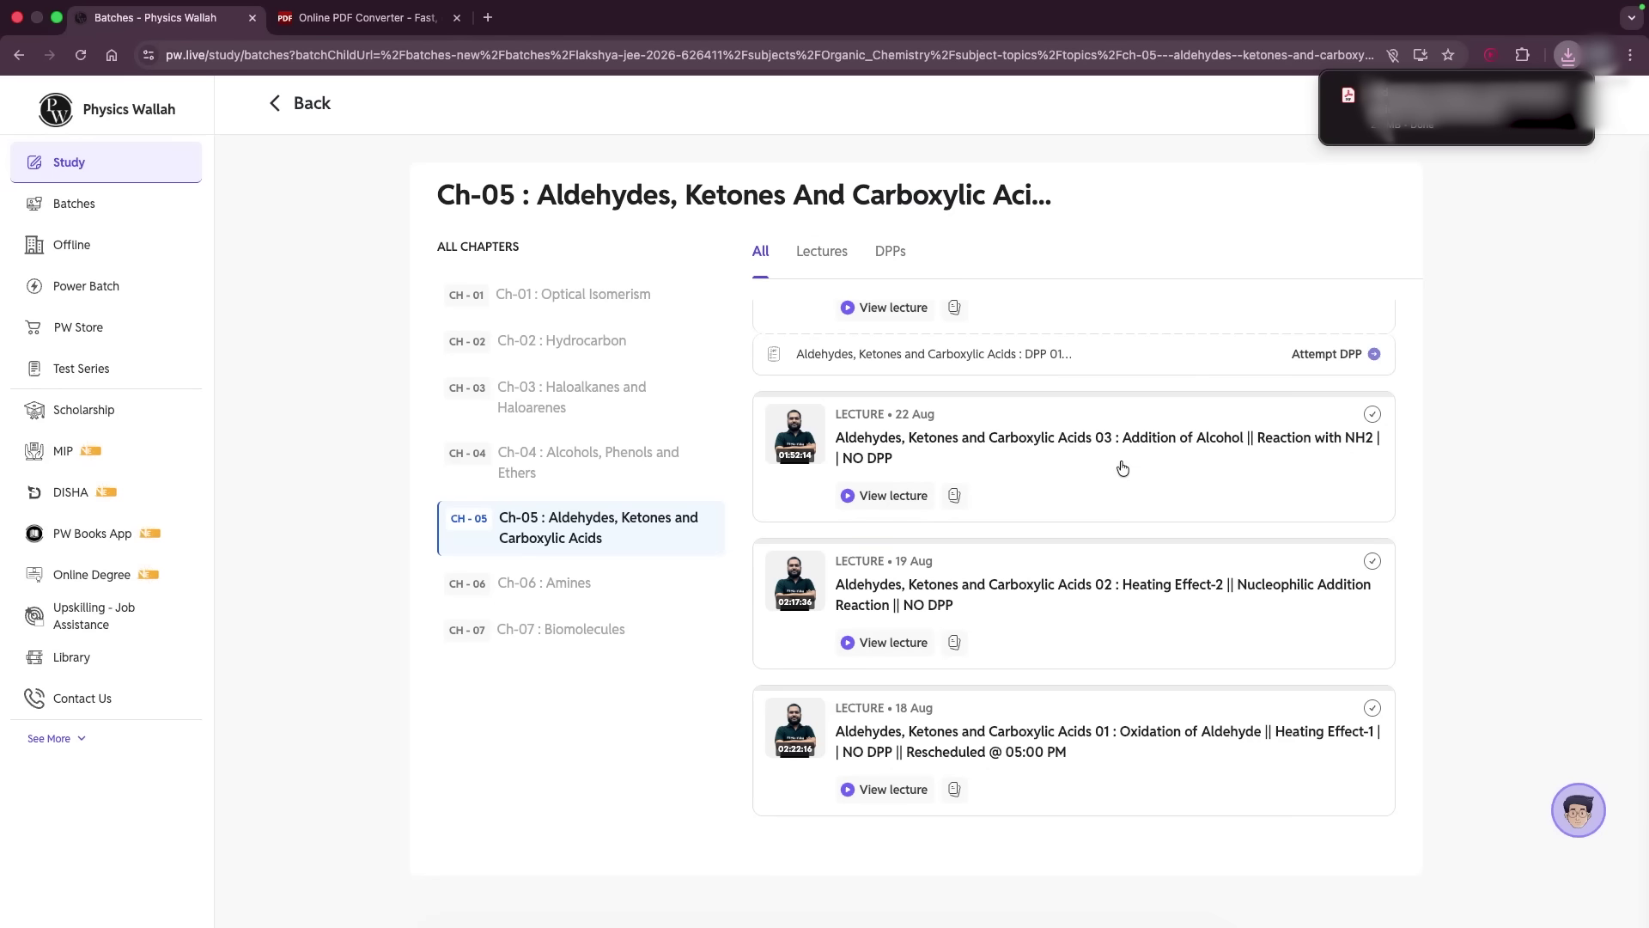
pyautogui.click(1111, 468)
pyautogui.click(954, 642)
pyautogui.click(1098, 572)
pyautogui.click(1110, 465)
# Download the class notes for the remaining lectures, through lecture 07
pyautogui.click(954, 507)
pyautogui.click(1110, 468)
pyautogui.scroll(4, 1031, 558)
pyautogui.click(956, 661)
pyautogui.click(1108, 430)
pyautogui.scroll(4, 1038, 431)
pyautogui.click(954, 482)
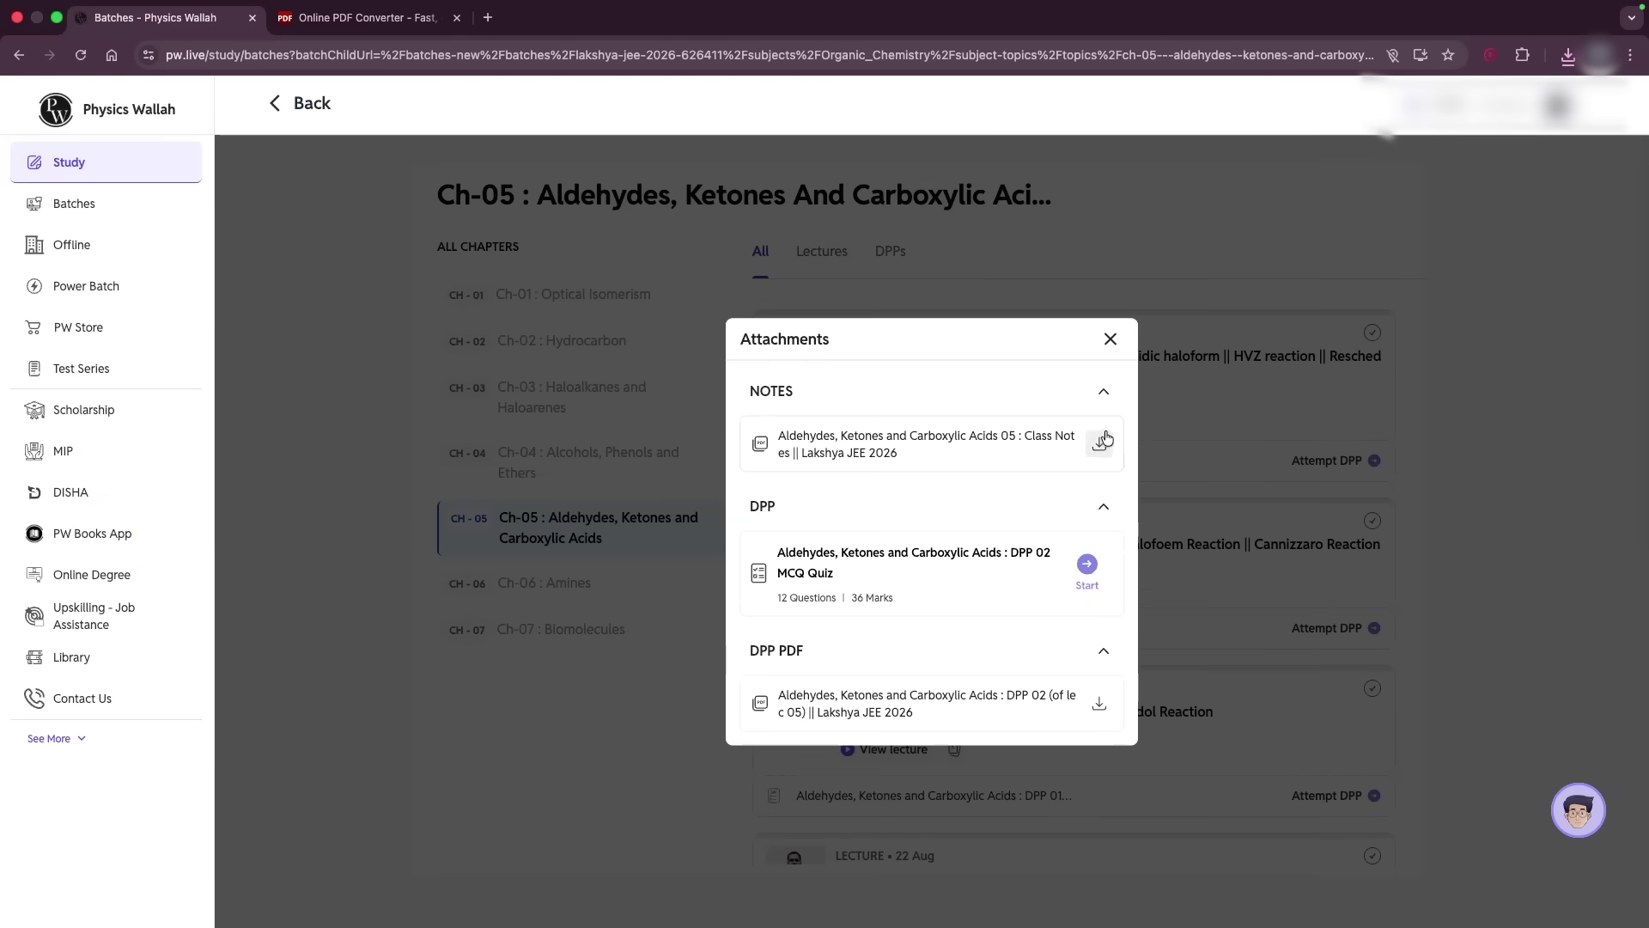
pyautogui.click(1105, 335)
pyautogui.scroll(1, 968, 504)
pyautogui.click(955, 527)
pyautogui.click(1105, 562)
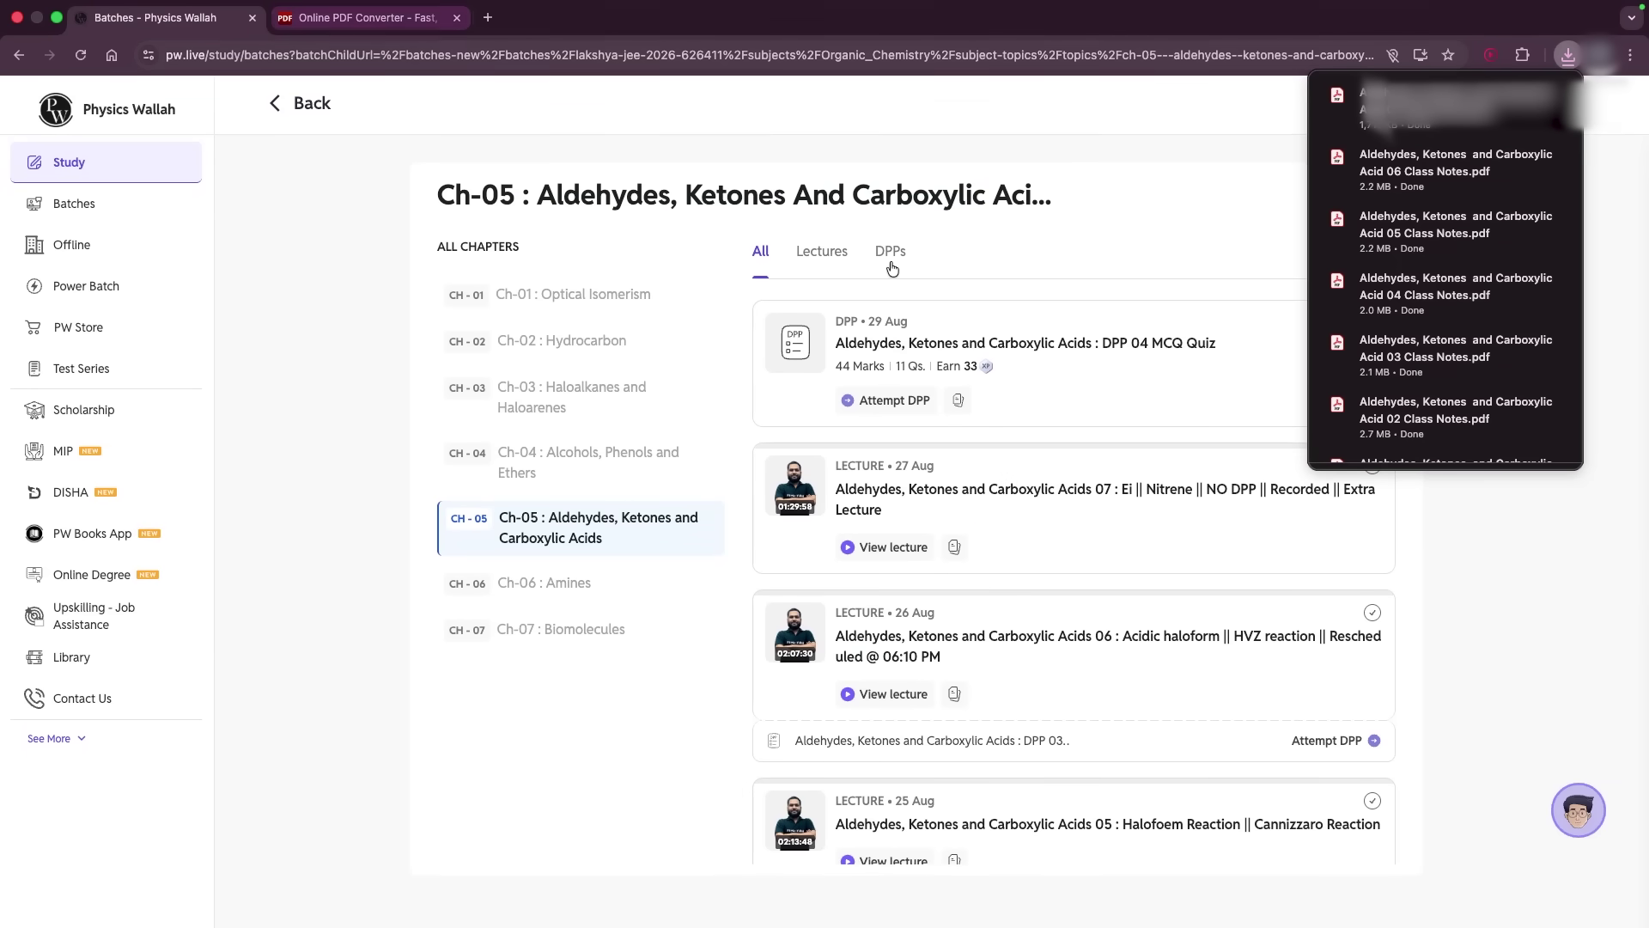
# Drag the seven Class Notes PDFs from Downloads onto Online2PDF's file selector
pyautogui.hotkey('ctrl', 'Right')
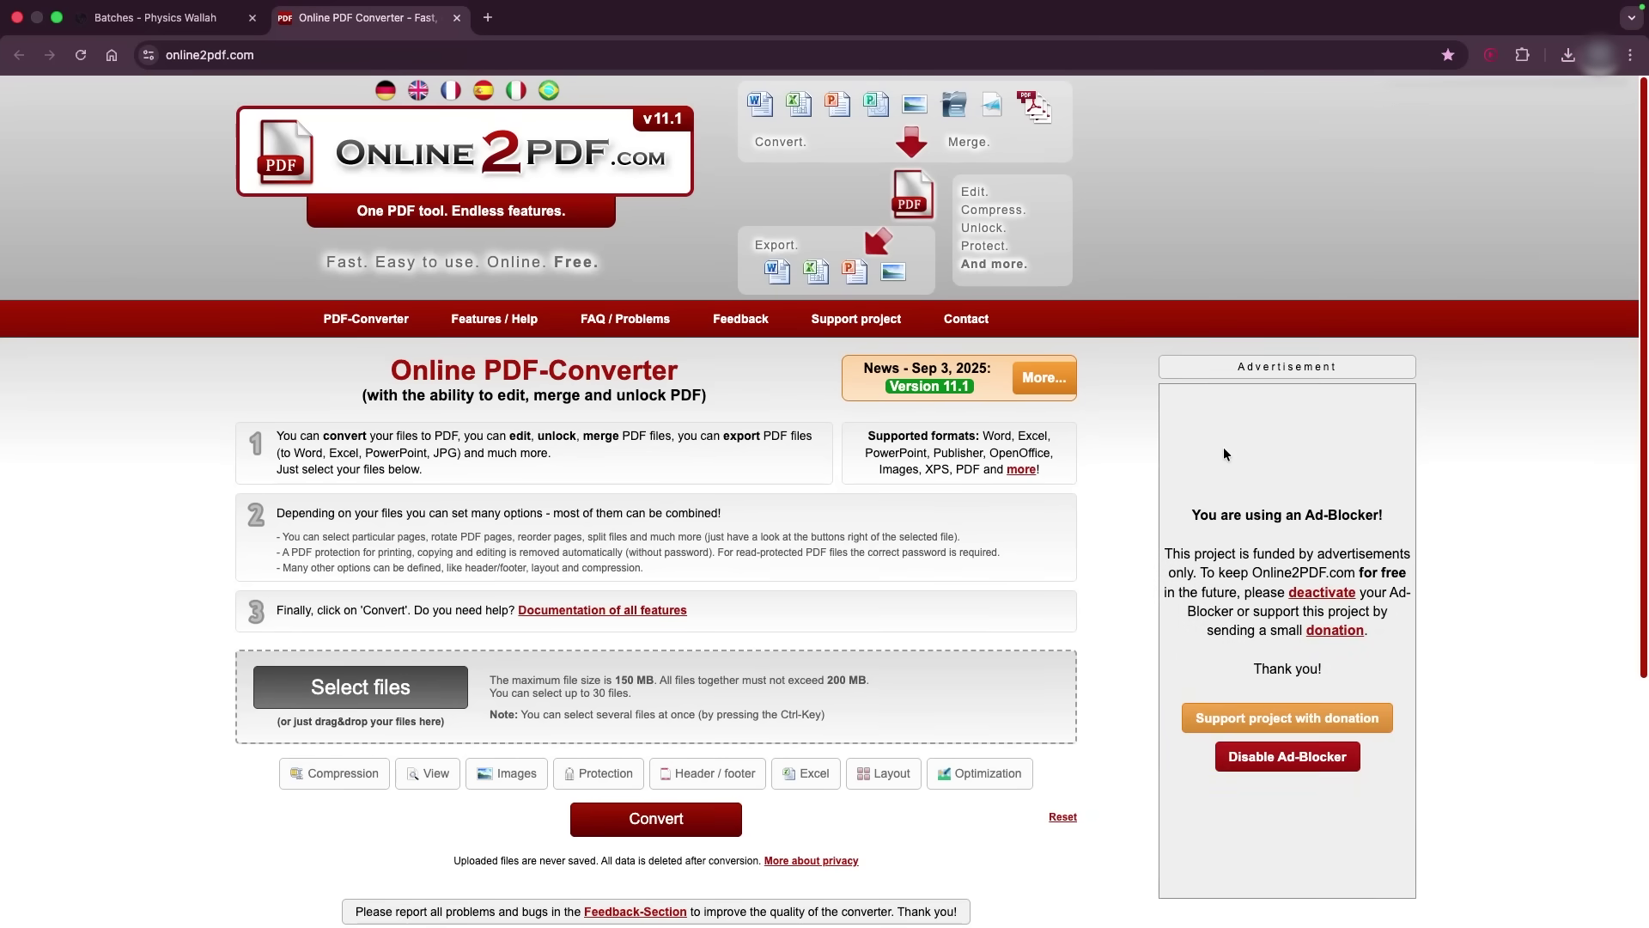
pyautogui.press('super+l')
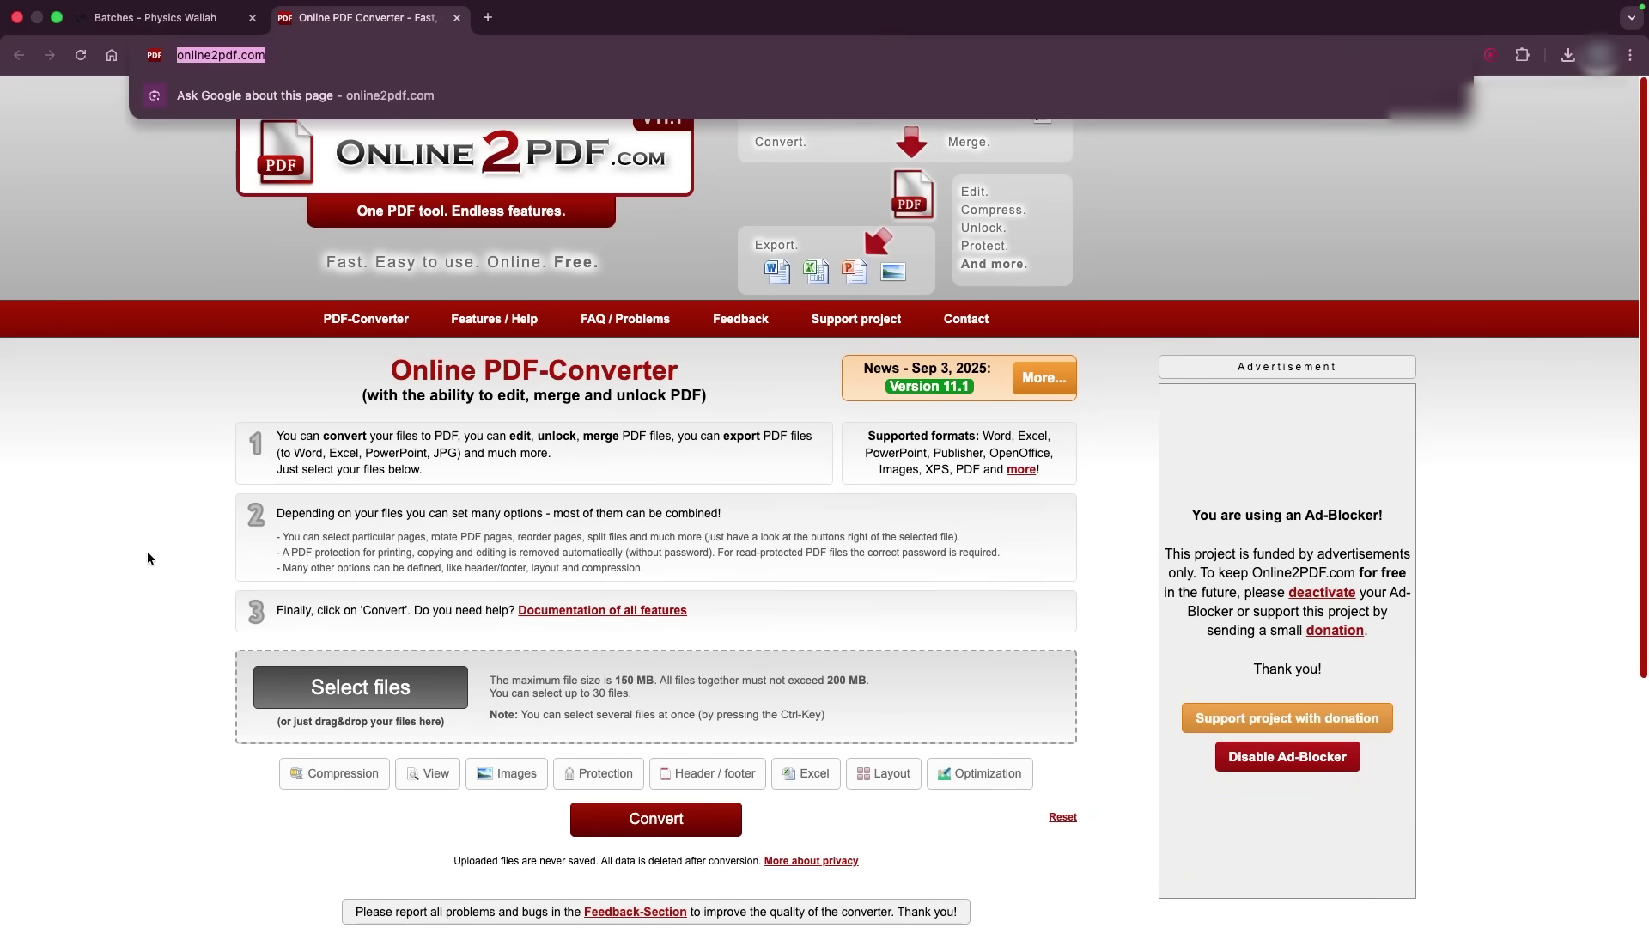
pyautogui.click(166, 512)
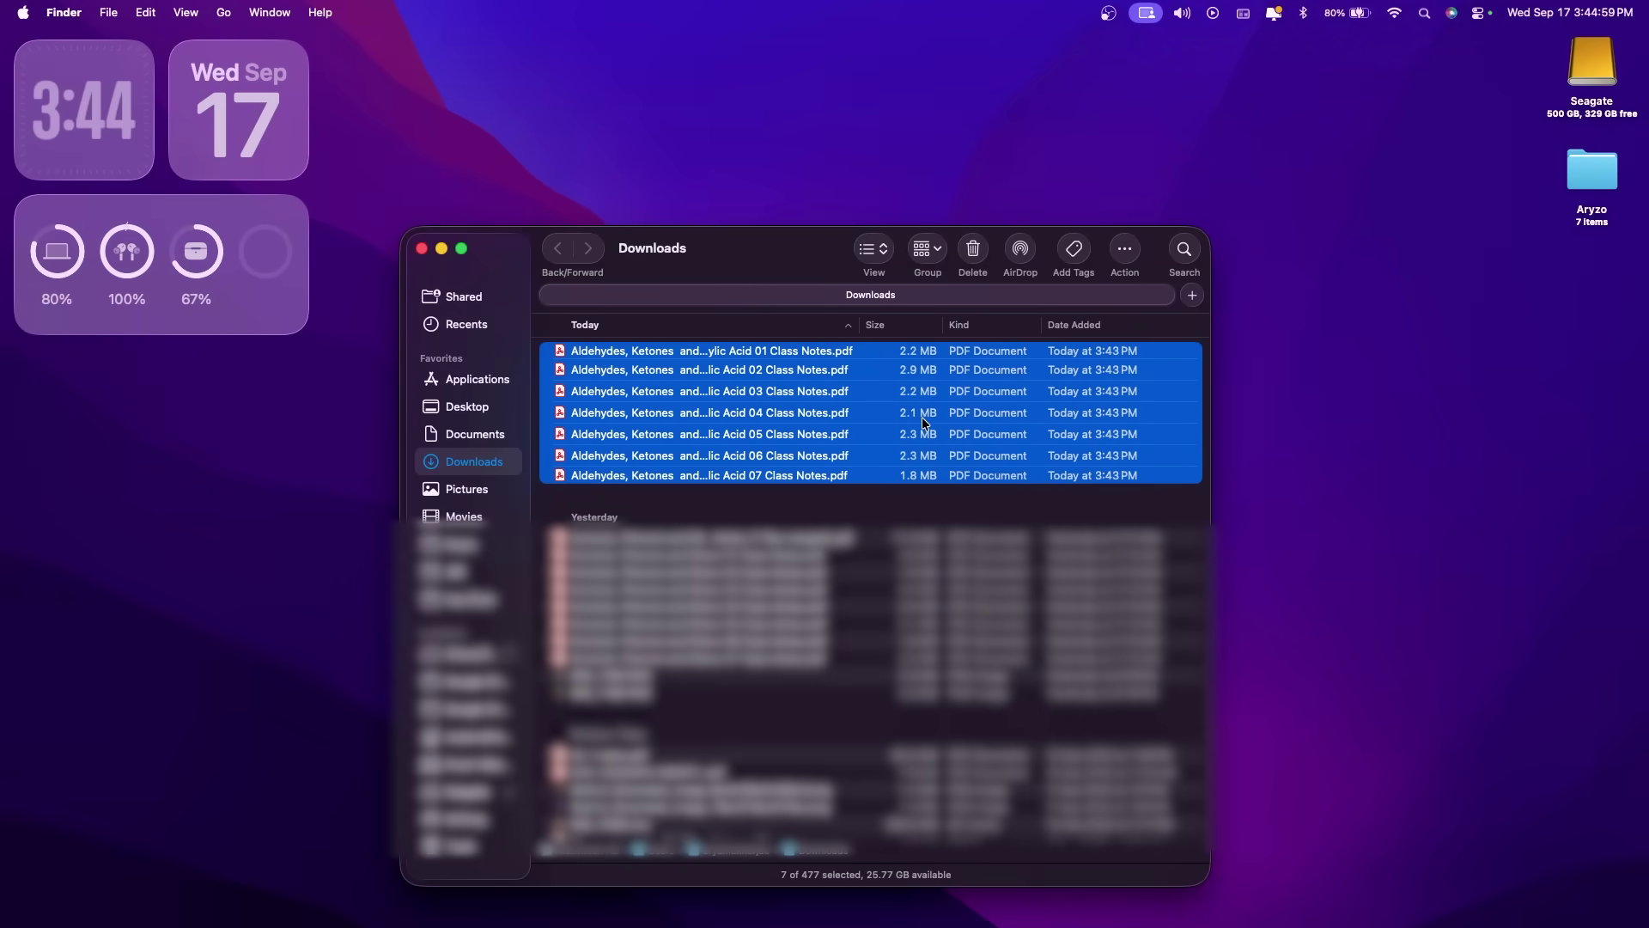
pyautogui.moveTo(921, 416); pyautogui.dragTo(379, 689)
pyautogui.scroll(-5, 911, 429)
pyautogui.scroll(-3, 911, 429)
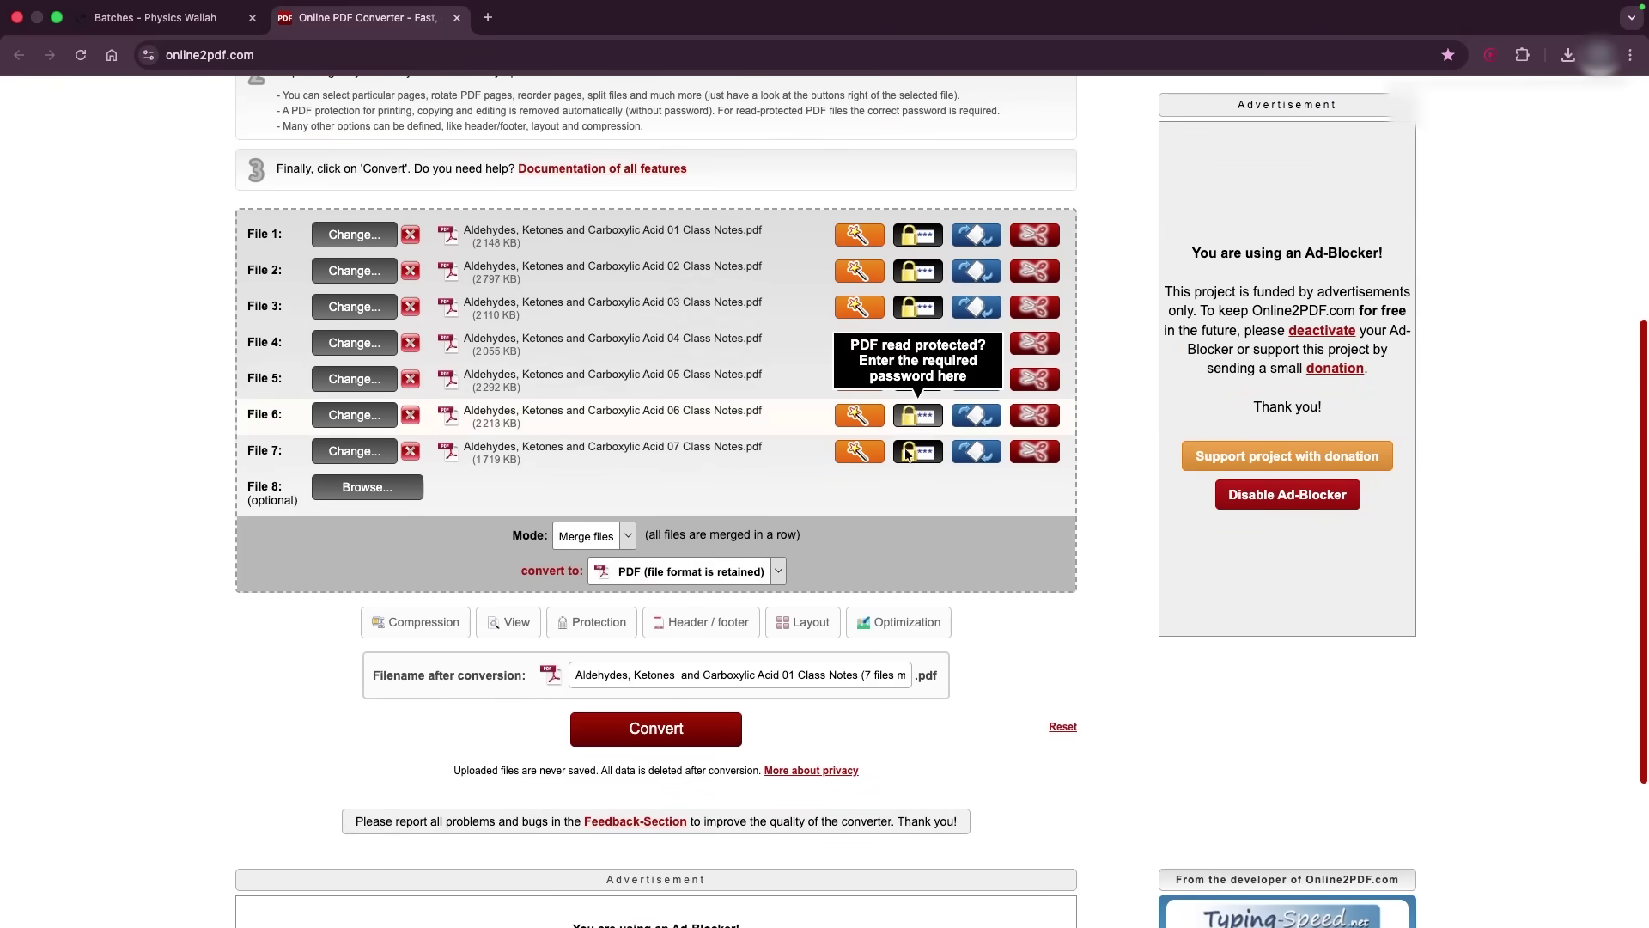
# Set the image colour under Compression to Gray scale
pyautogui.click(434, 635)
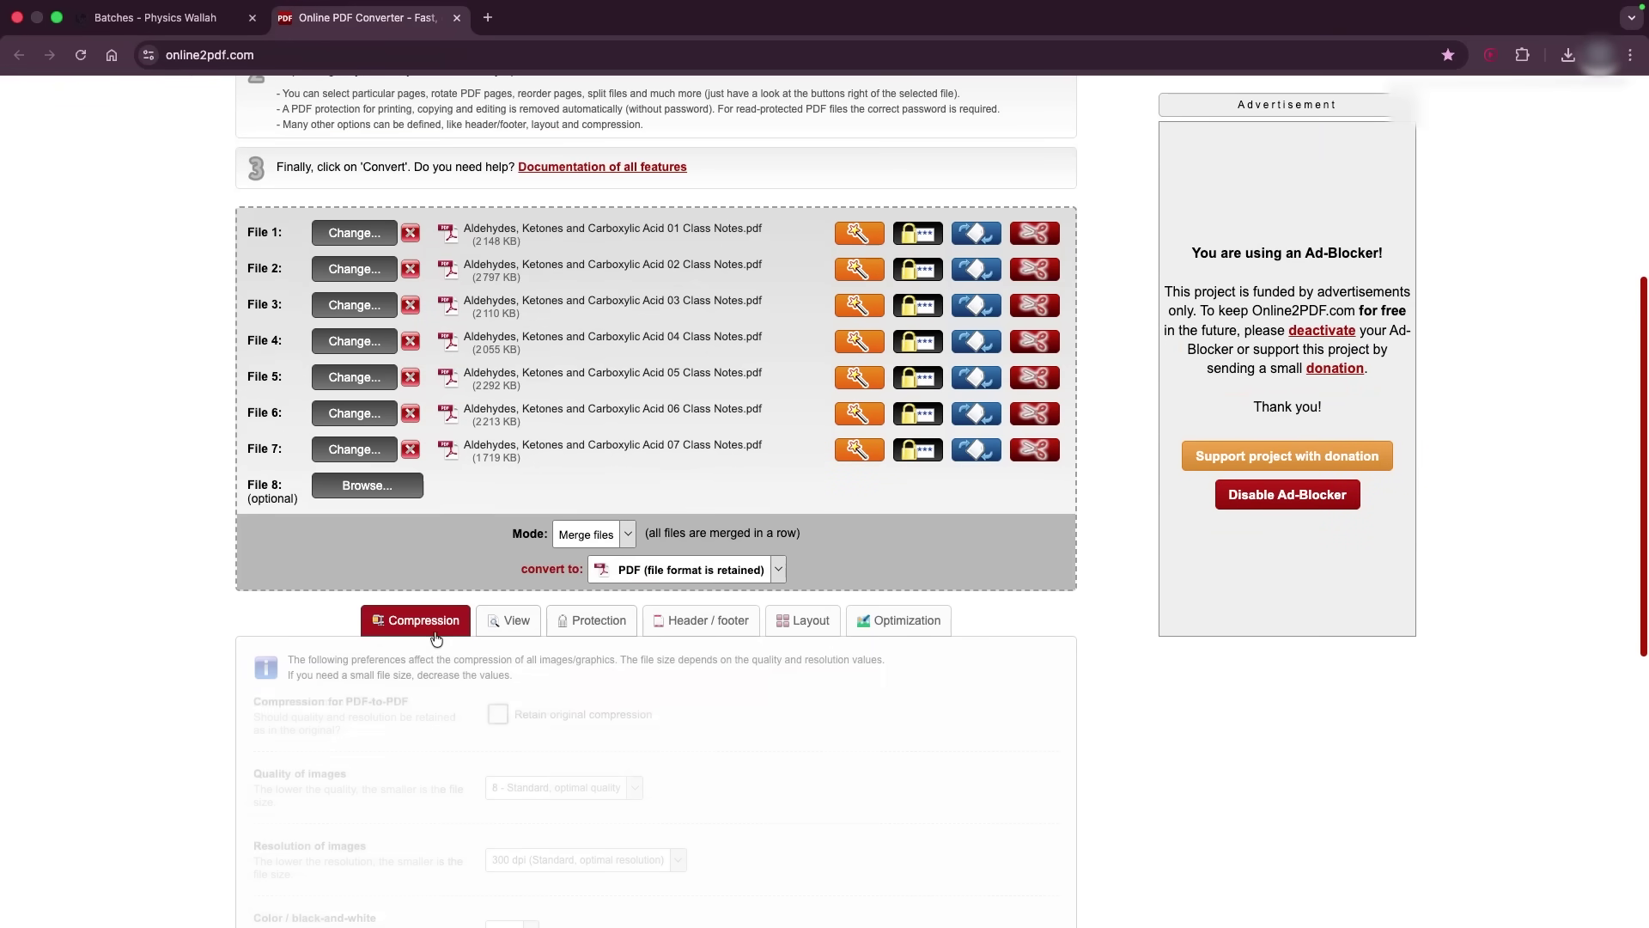
pyautogui.scroll(-5, 951, 829)
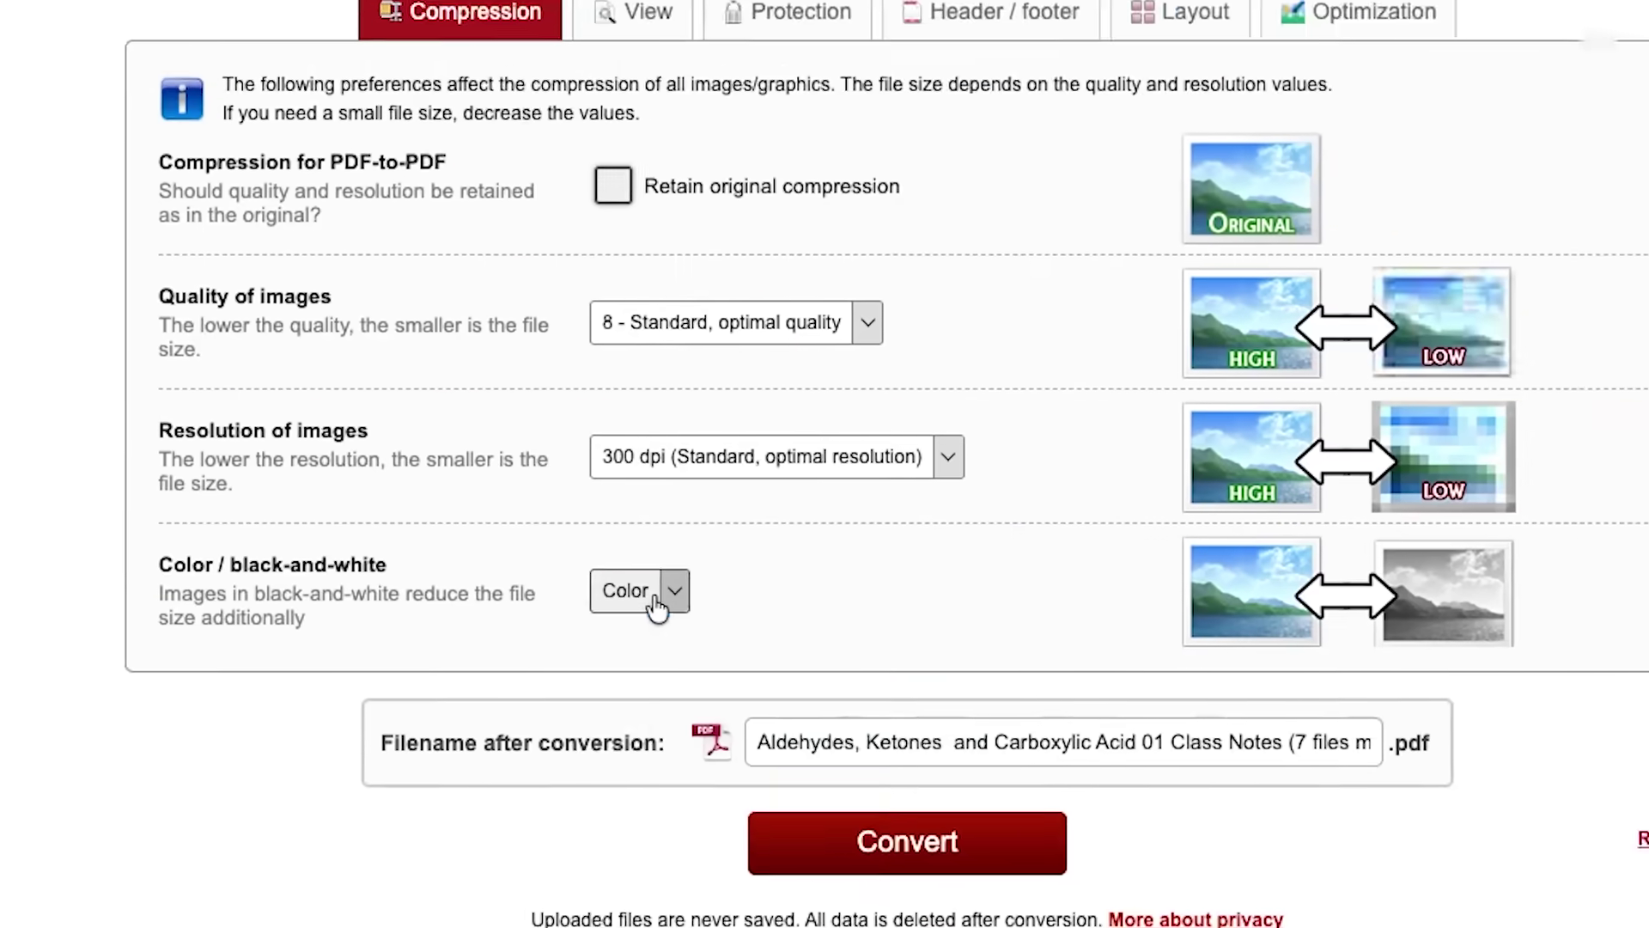
pyautogui.click(554, 700)
pyautogui.click(555, 760)
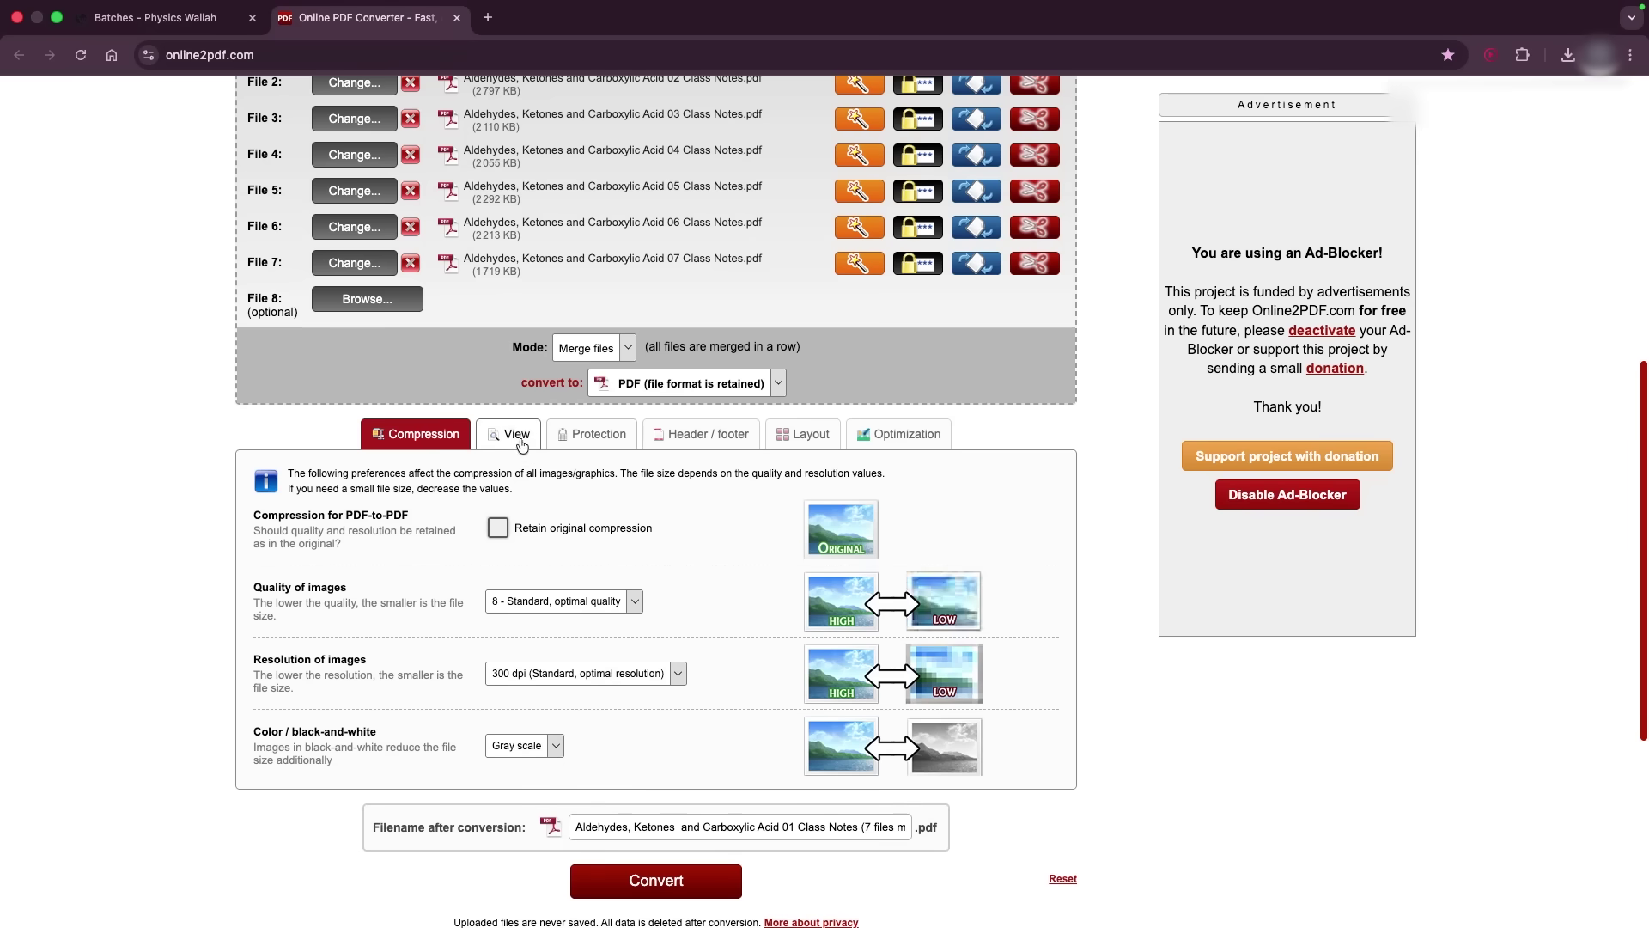
# Look through the View, Protection and Header/footer settings, ending on Layout
pyautogui.click(519, 433)
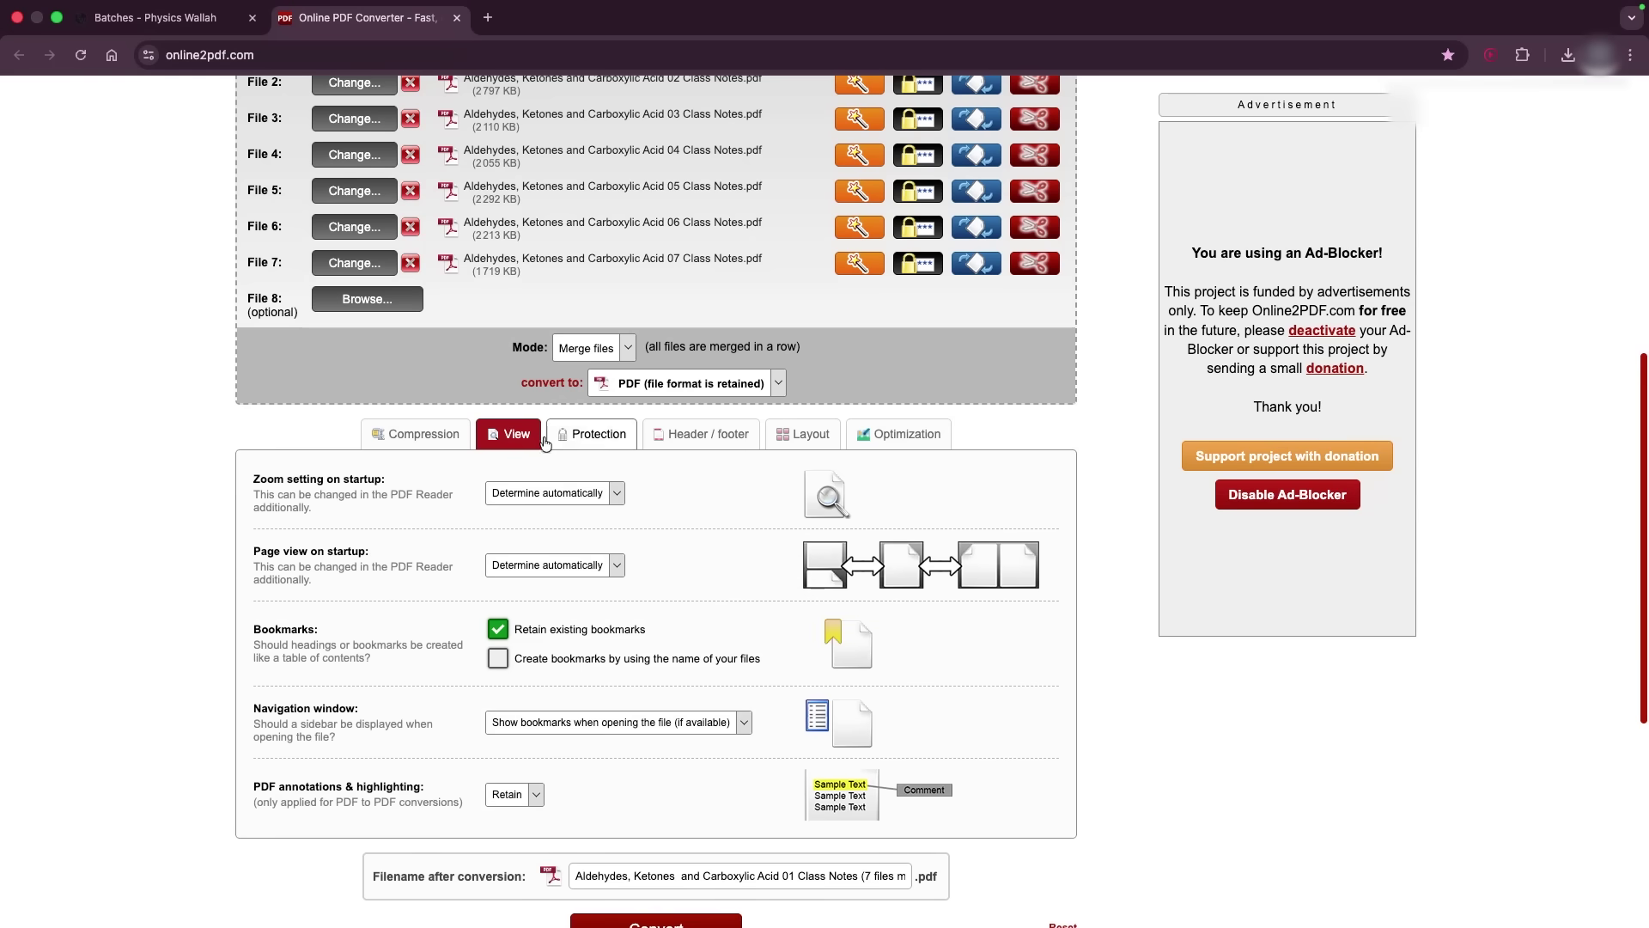
pyautogui.click(595, 434)
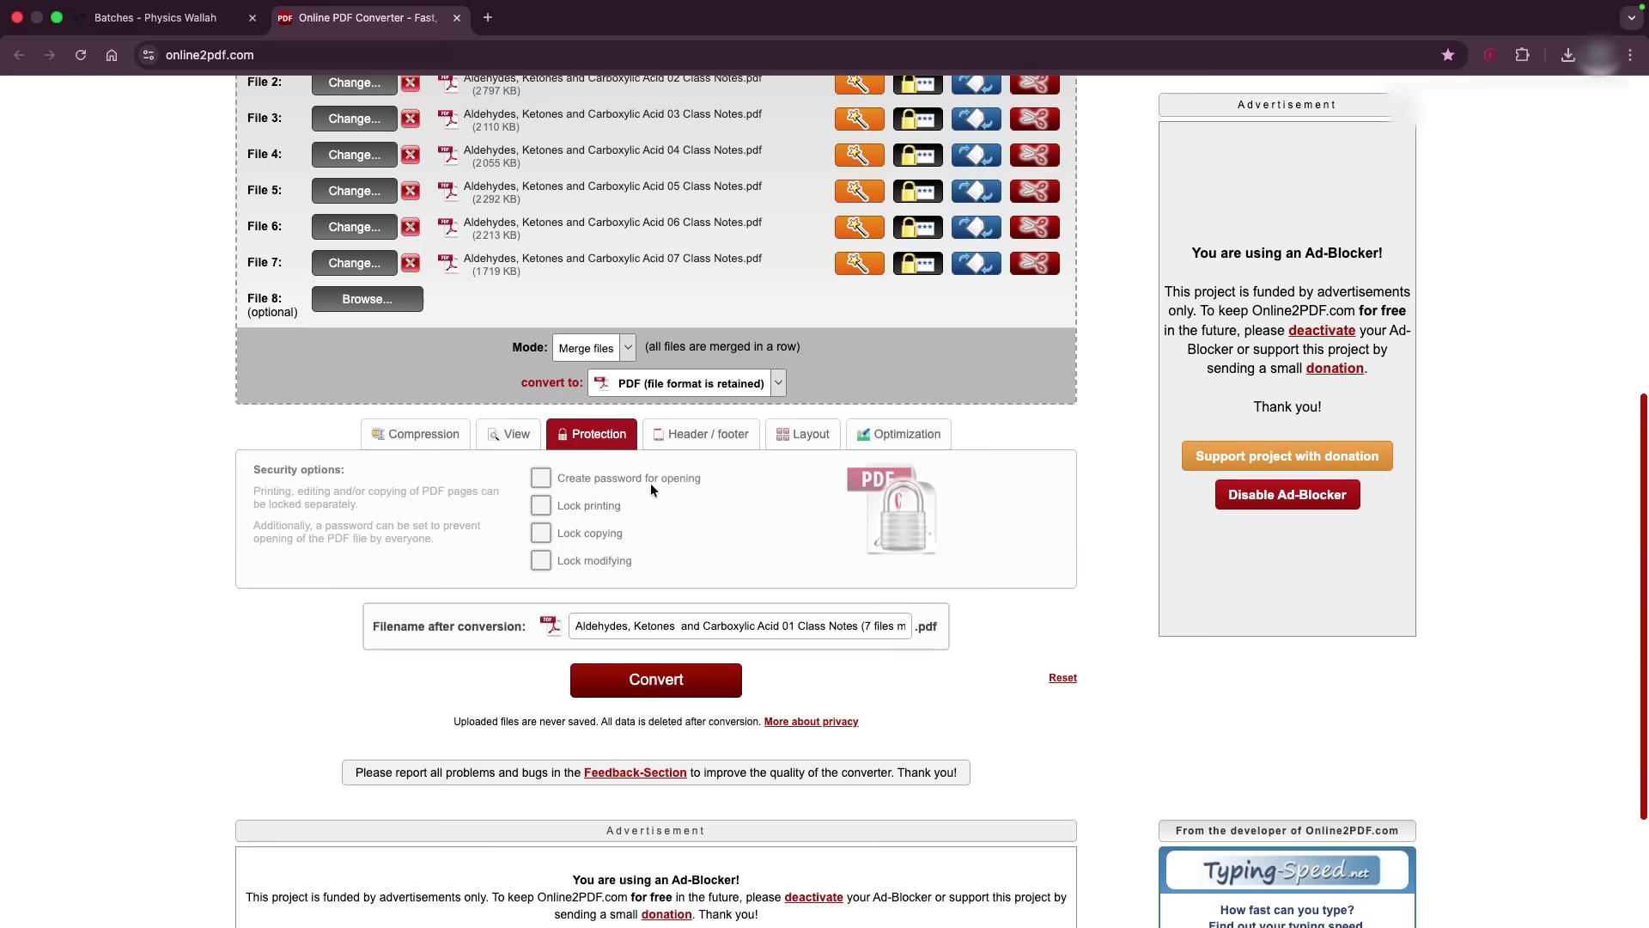
pyautogui.click(721, 436)
pyautogui.click(804, 433)
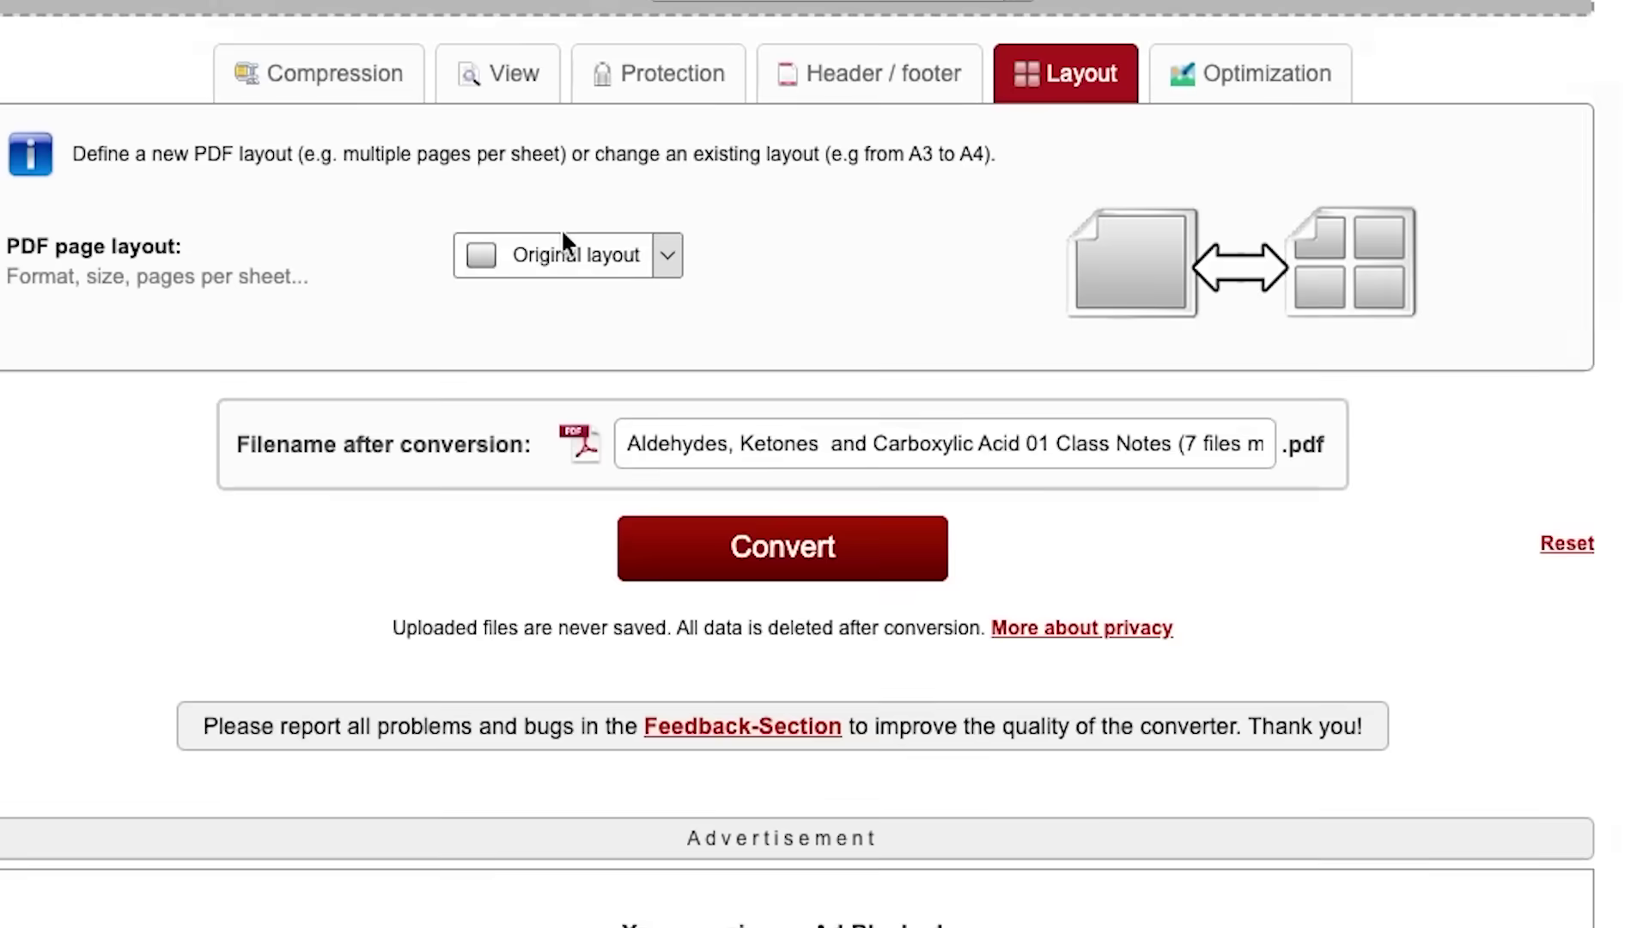
# Set the page layout to 3 pages per sheet
pyautogui.click(609, 255)
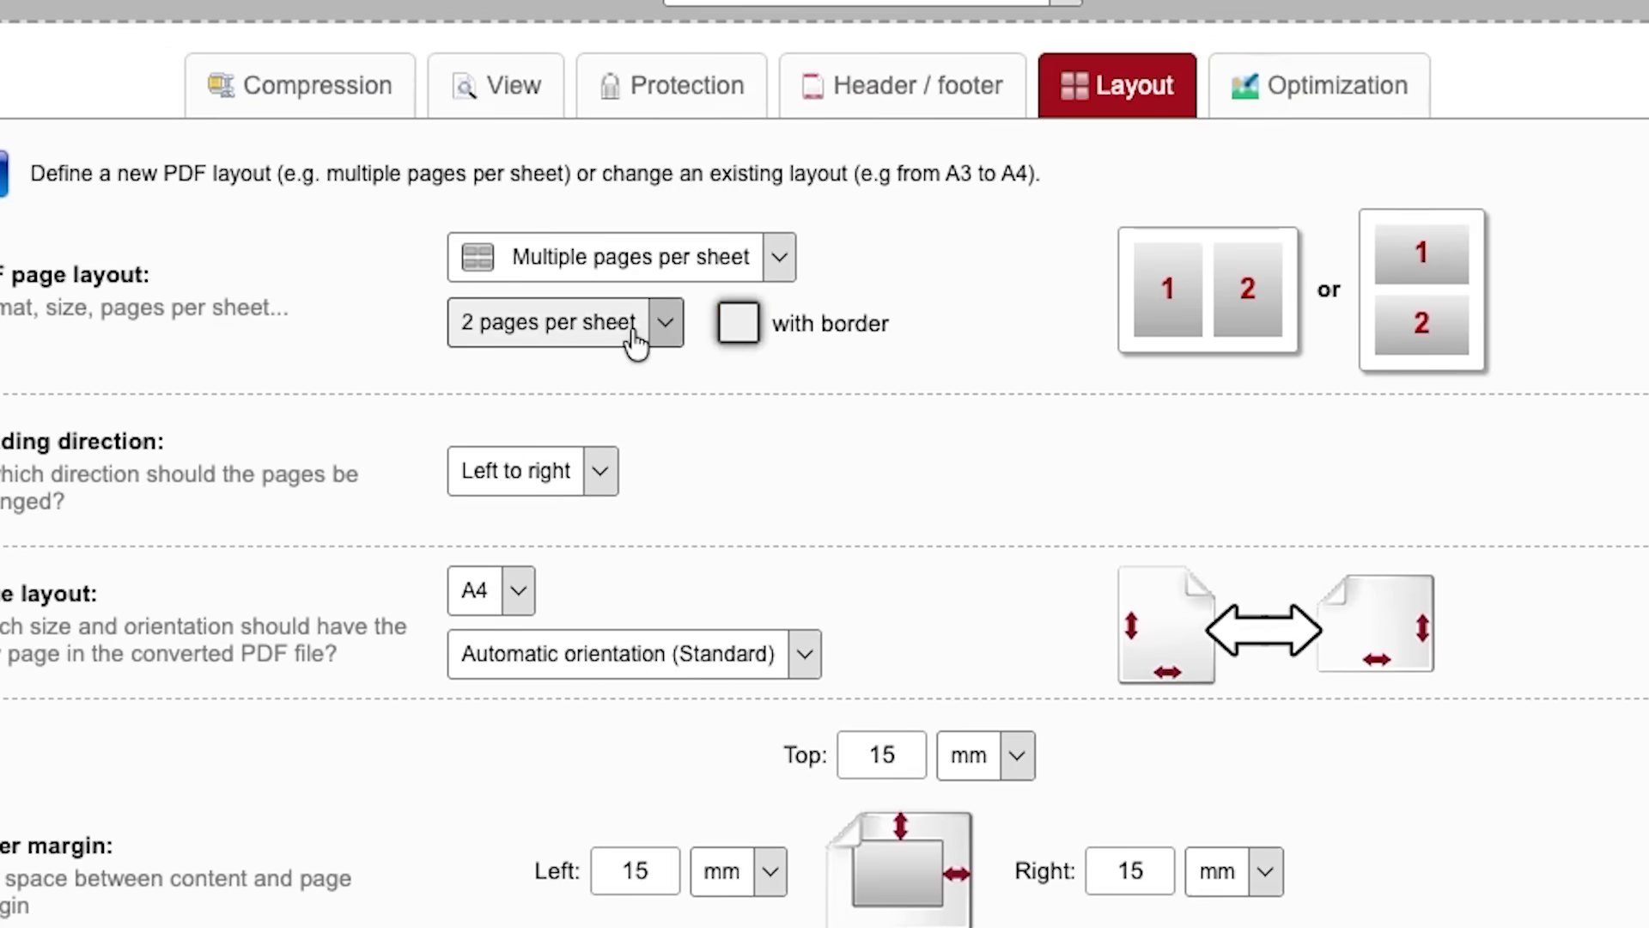
pyautogui.click(660, 323)
pyautogui.click(567, 427)
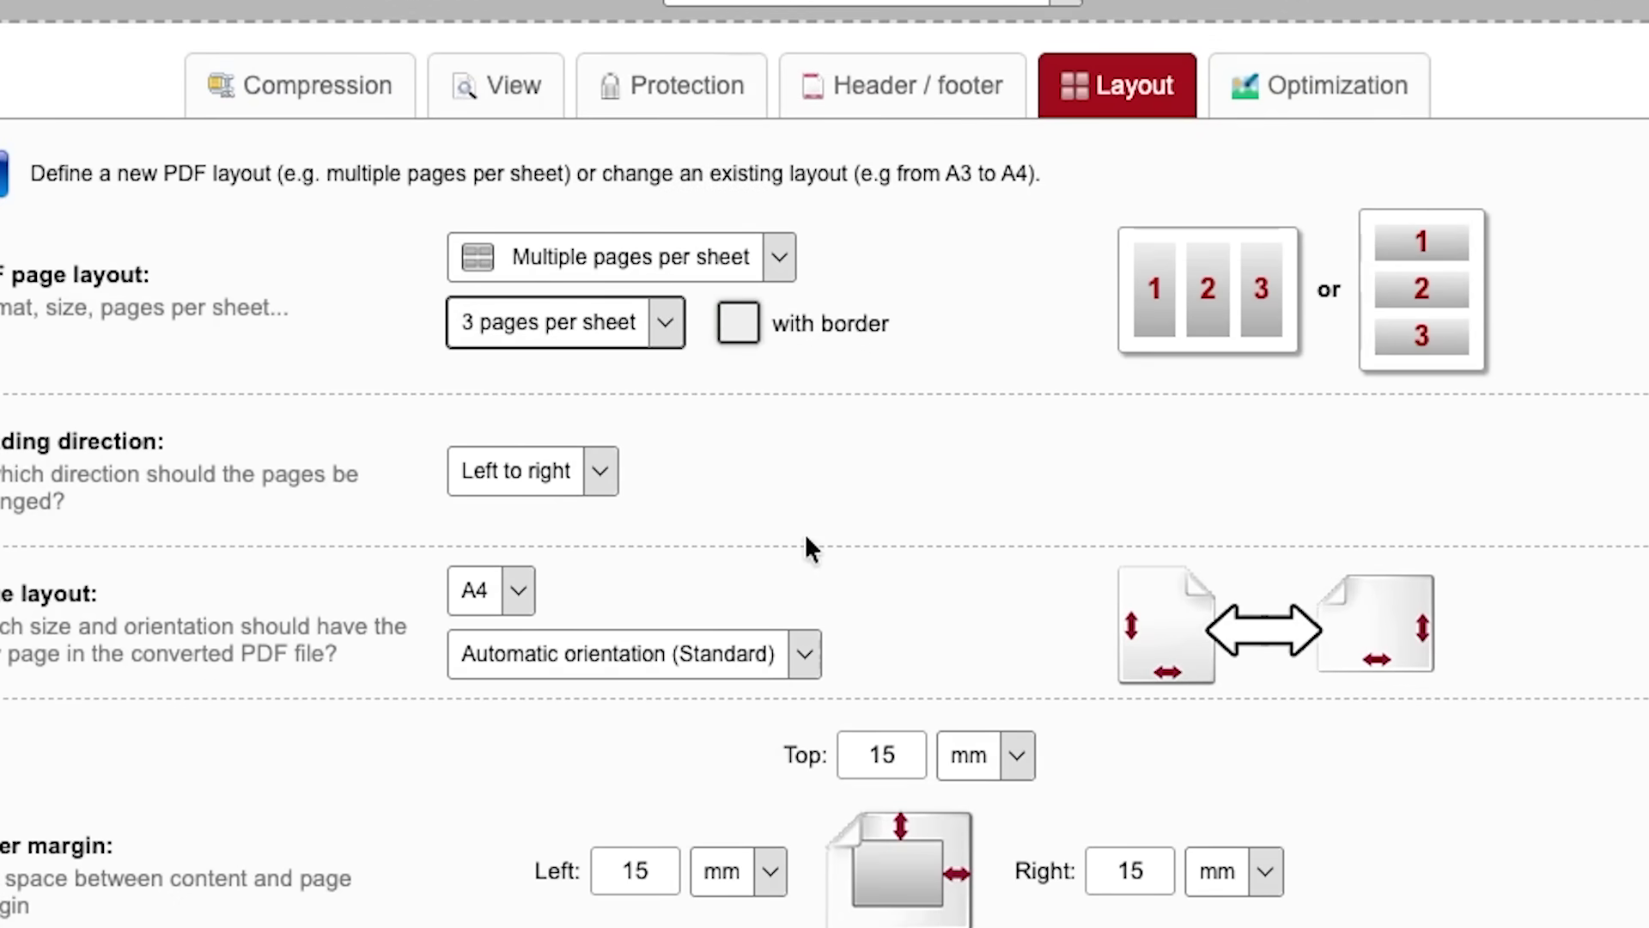
pyautogui.scroll(-4, 874, 410)
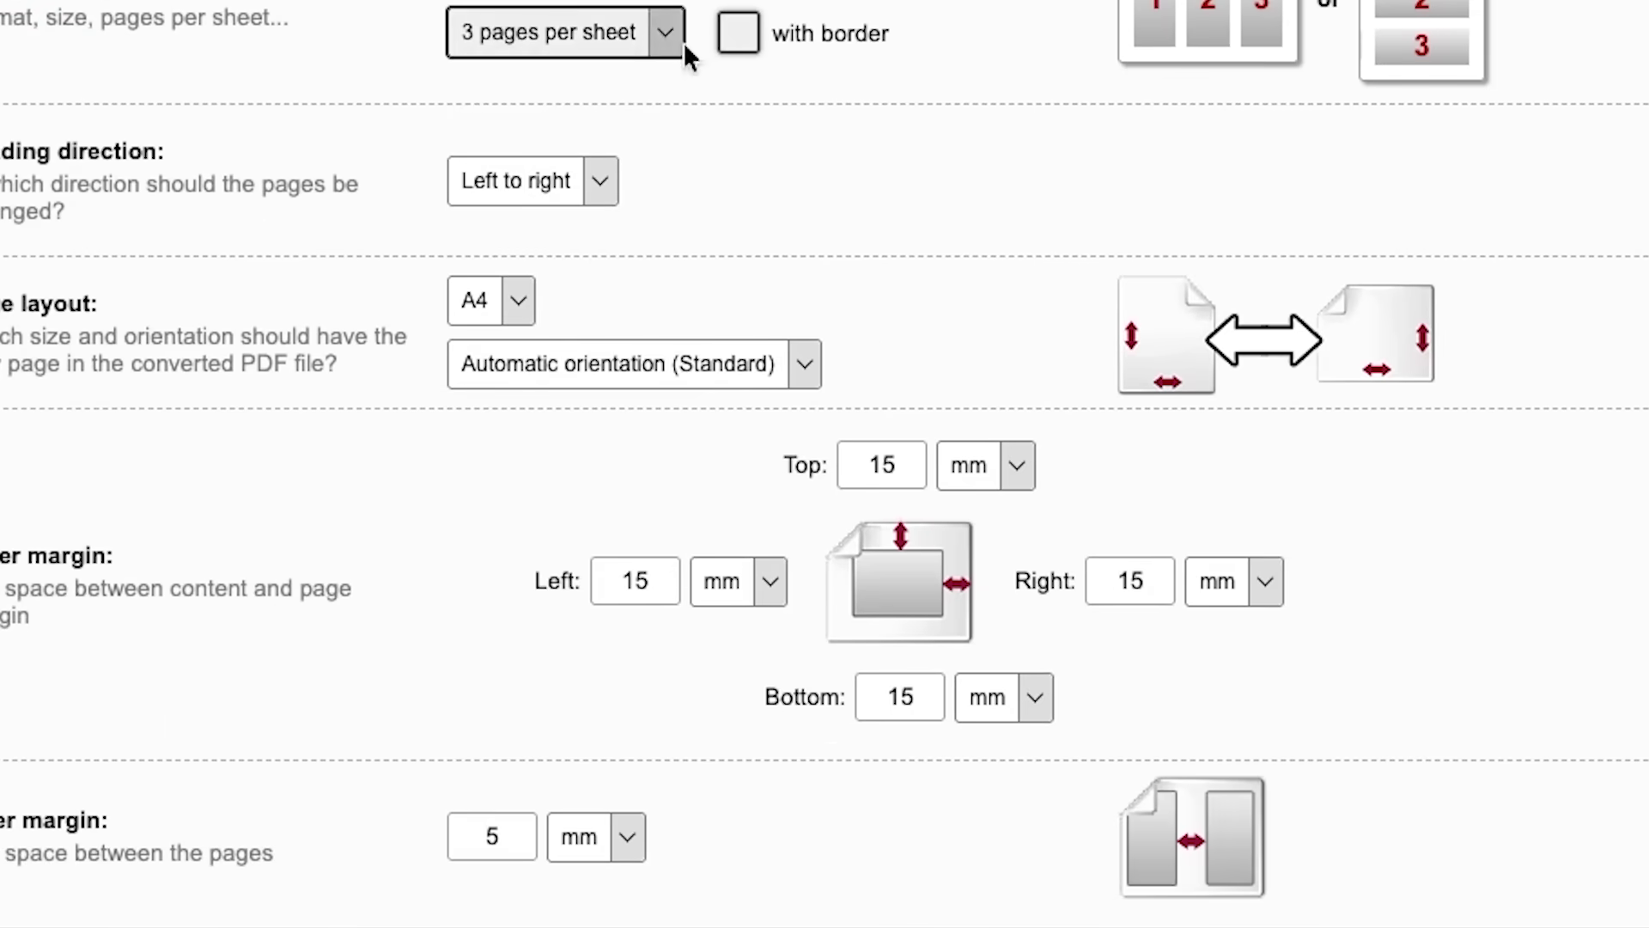
# Set the top, left, right and bottom outer margins and the inner margin to 2
pyautogui.doubleClick(893, 470)
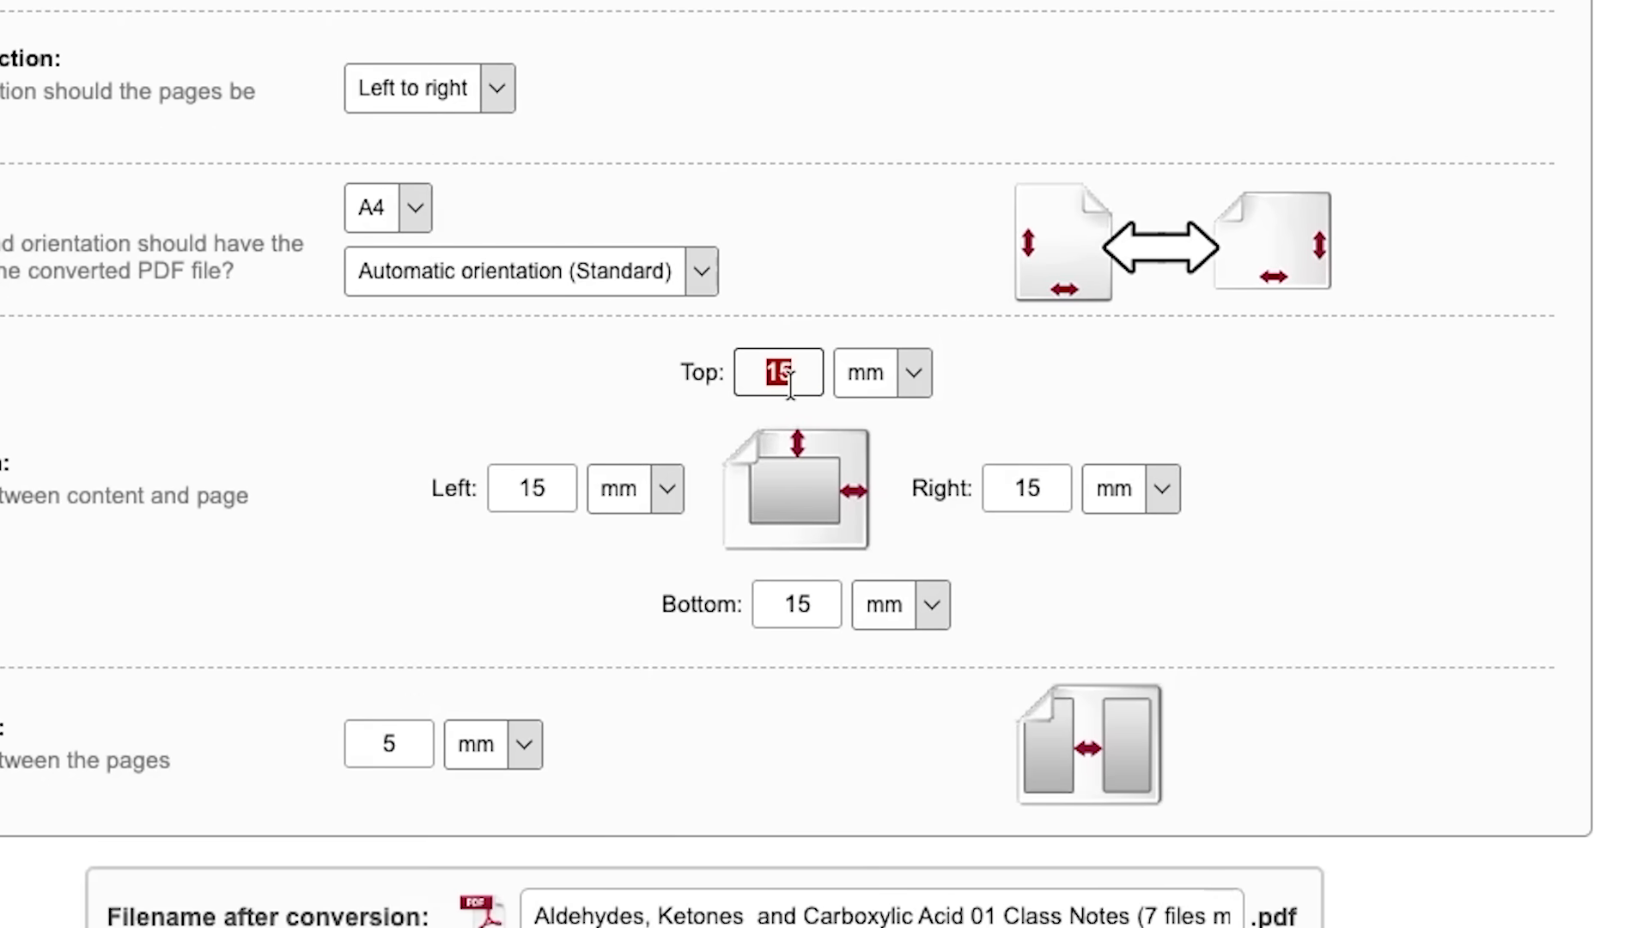
pyautogui.write('2')
pyautogui.doubleClick(519, 486)
pyautogui.write('2')
pyautogui.doubleClick(1027, 487)
pyautogui.write('2')
pyautogui.doubleClick(795, 605)
pyautogui.write('2')
pyautogui.doubleClick(395, 737)
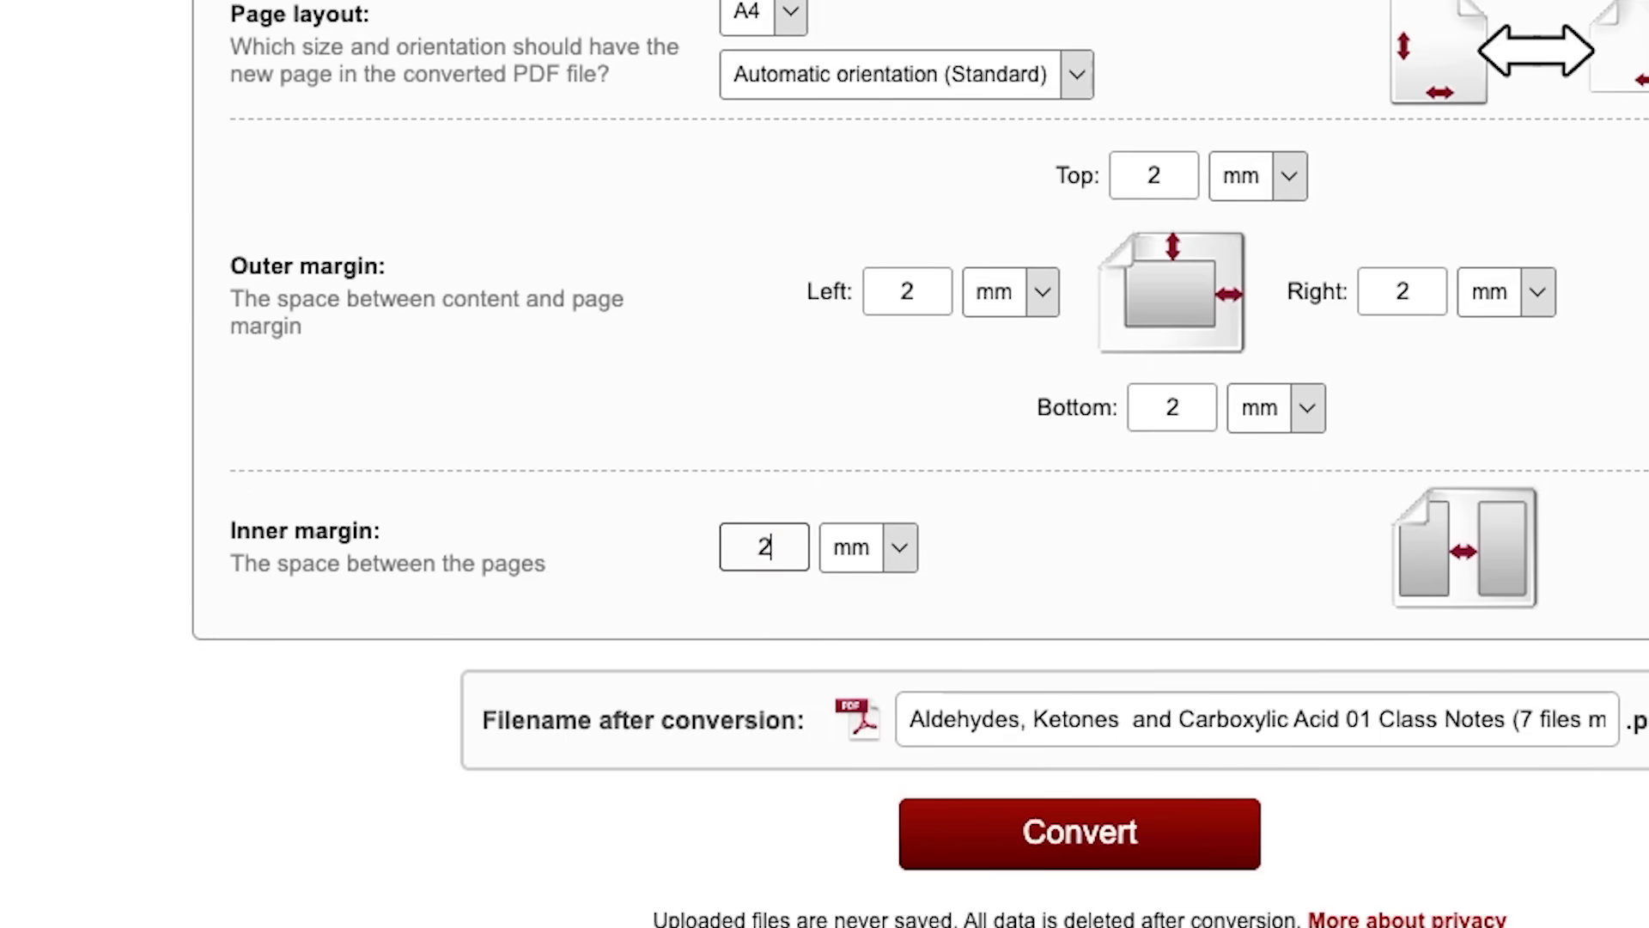
pyautogui.write('2')
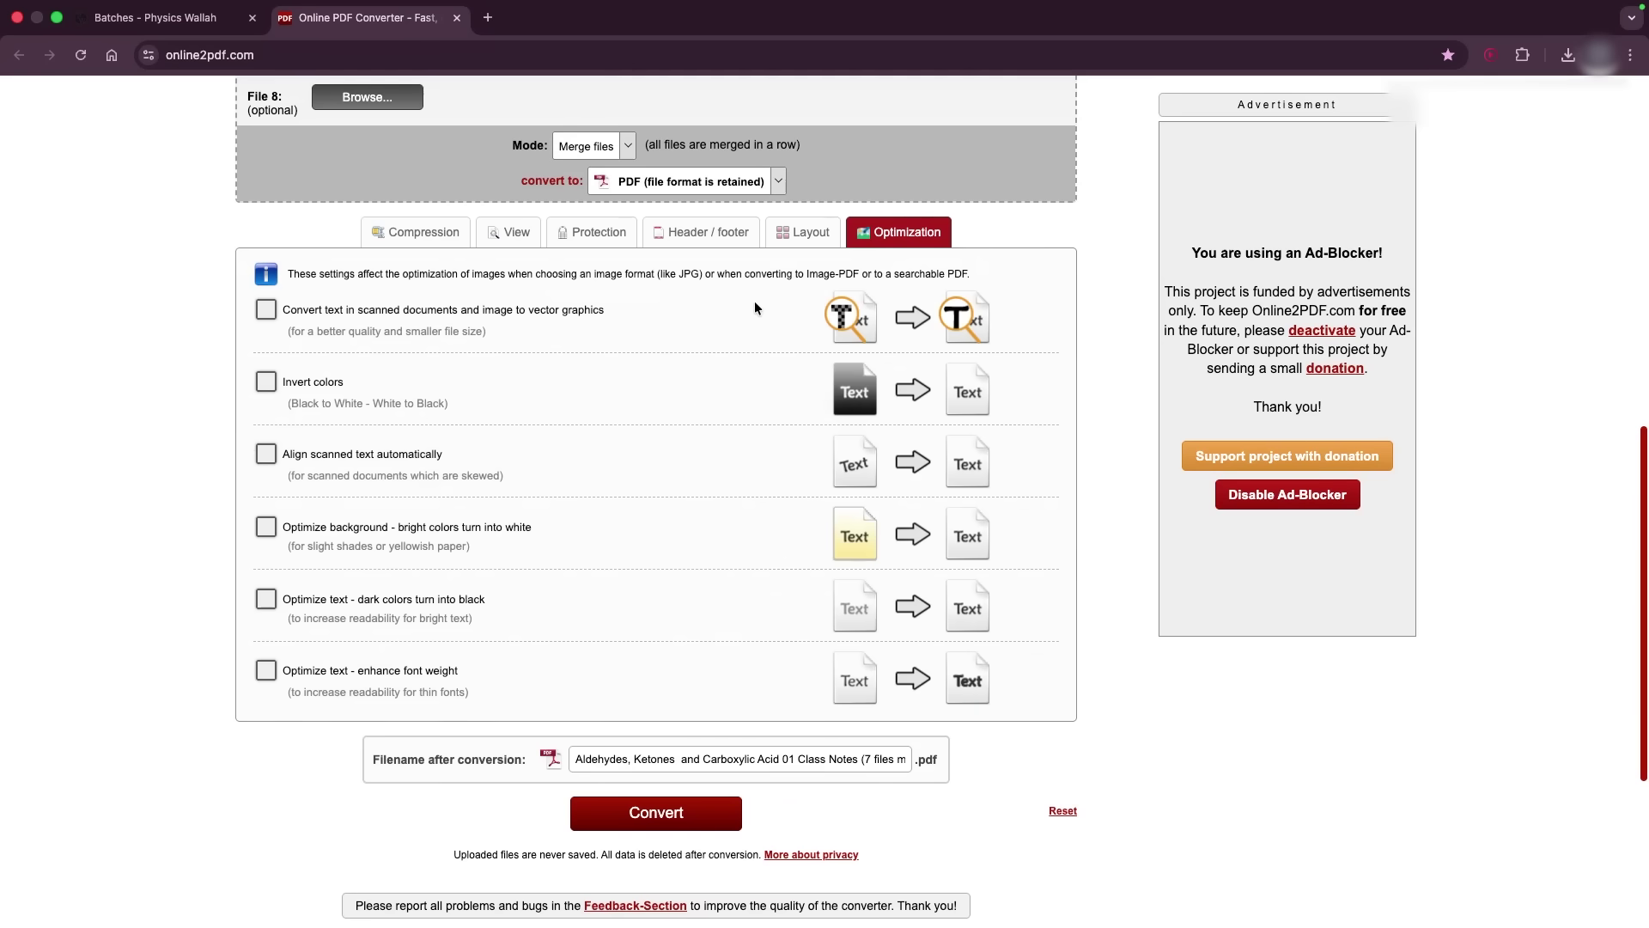
# Turn on Invert colors and accept the Image-PDF output note
pyautogui.scroll(2, 342, 450)
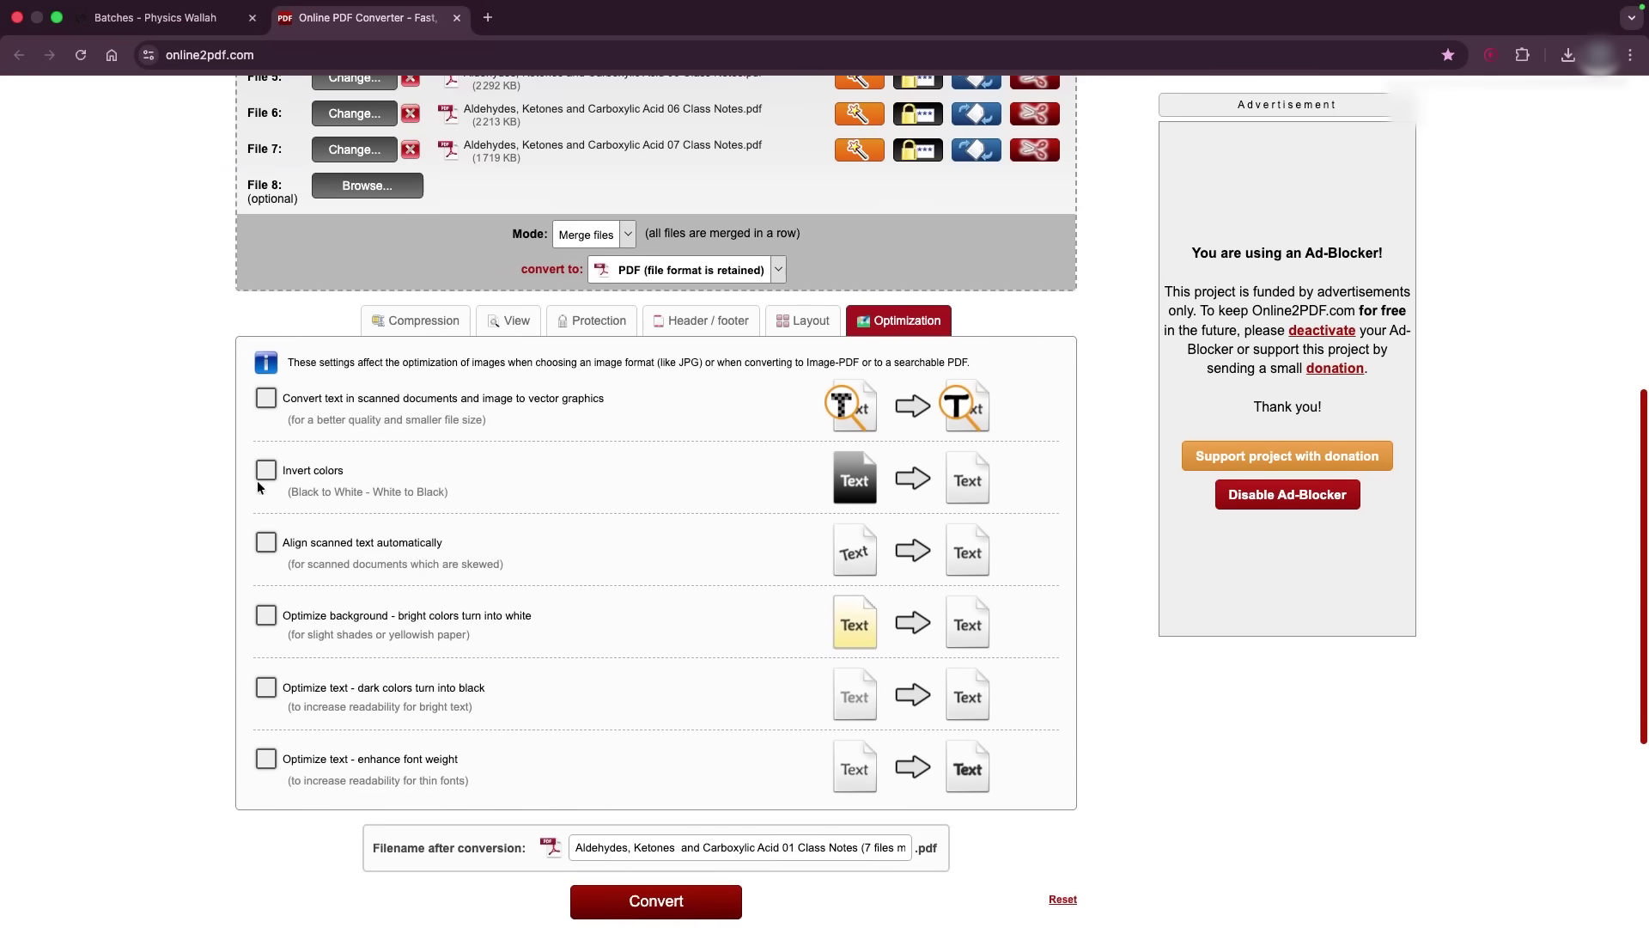
pyautogui.click(259, 478)
pyautogui.click(819, 538)
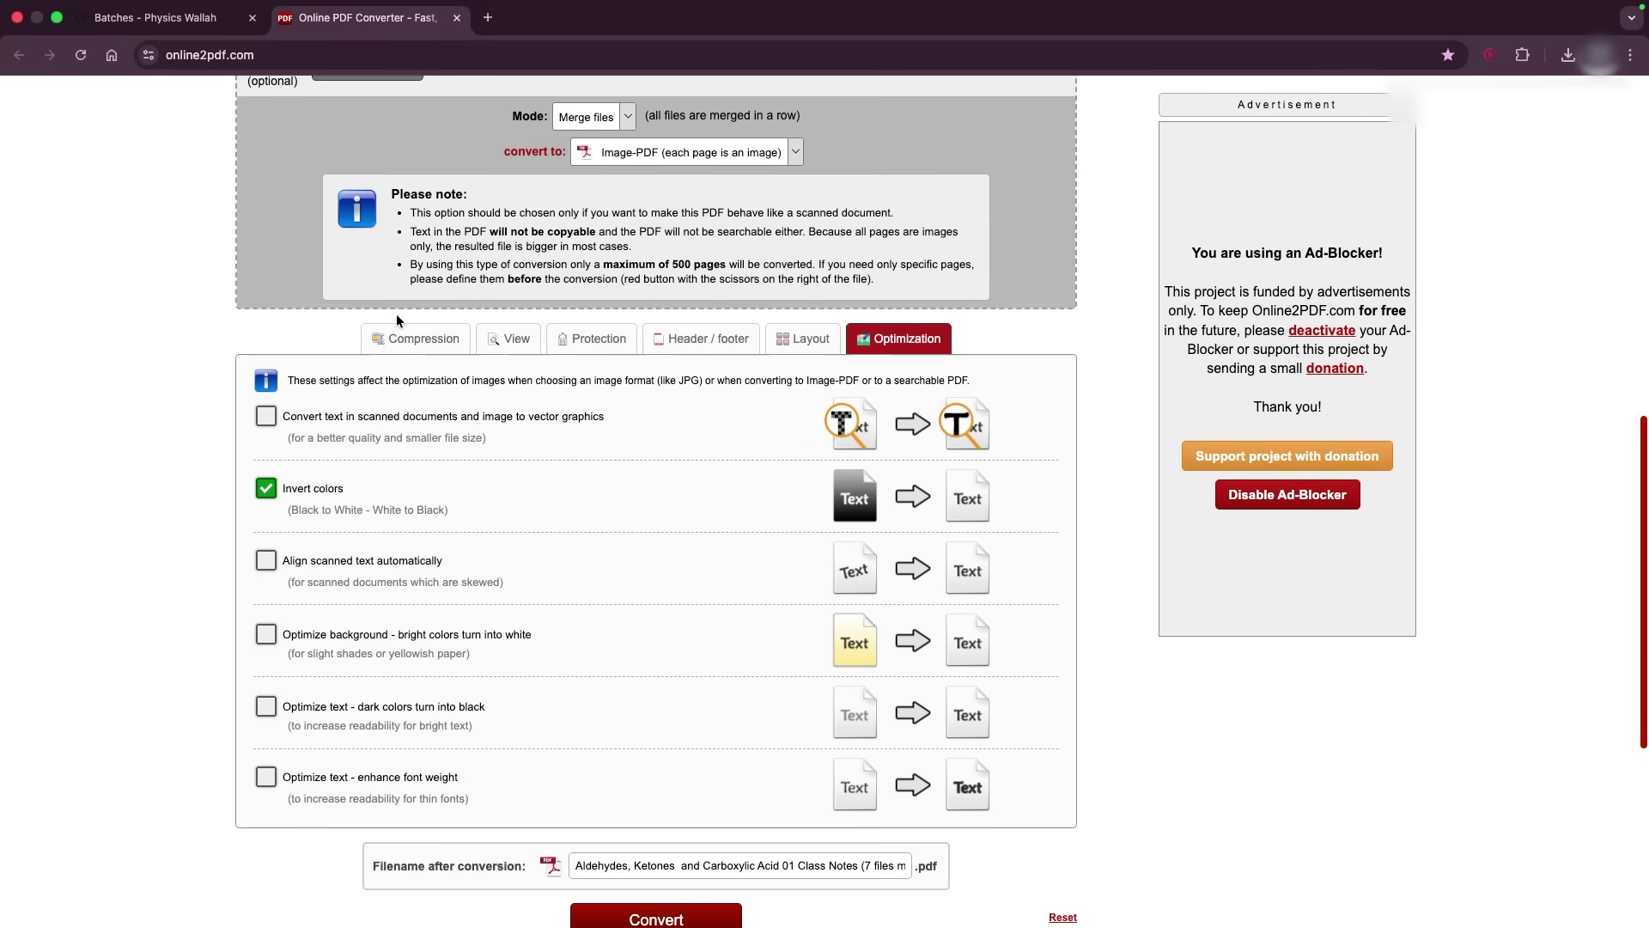
# Confirm Gray scale images and 3 pages per sheet are still selected
pyautogui.click(414, 337)
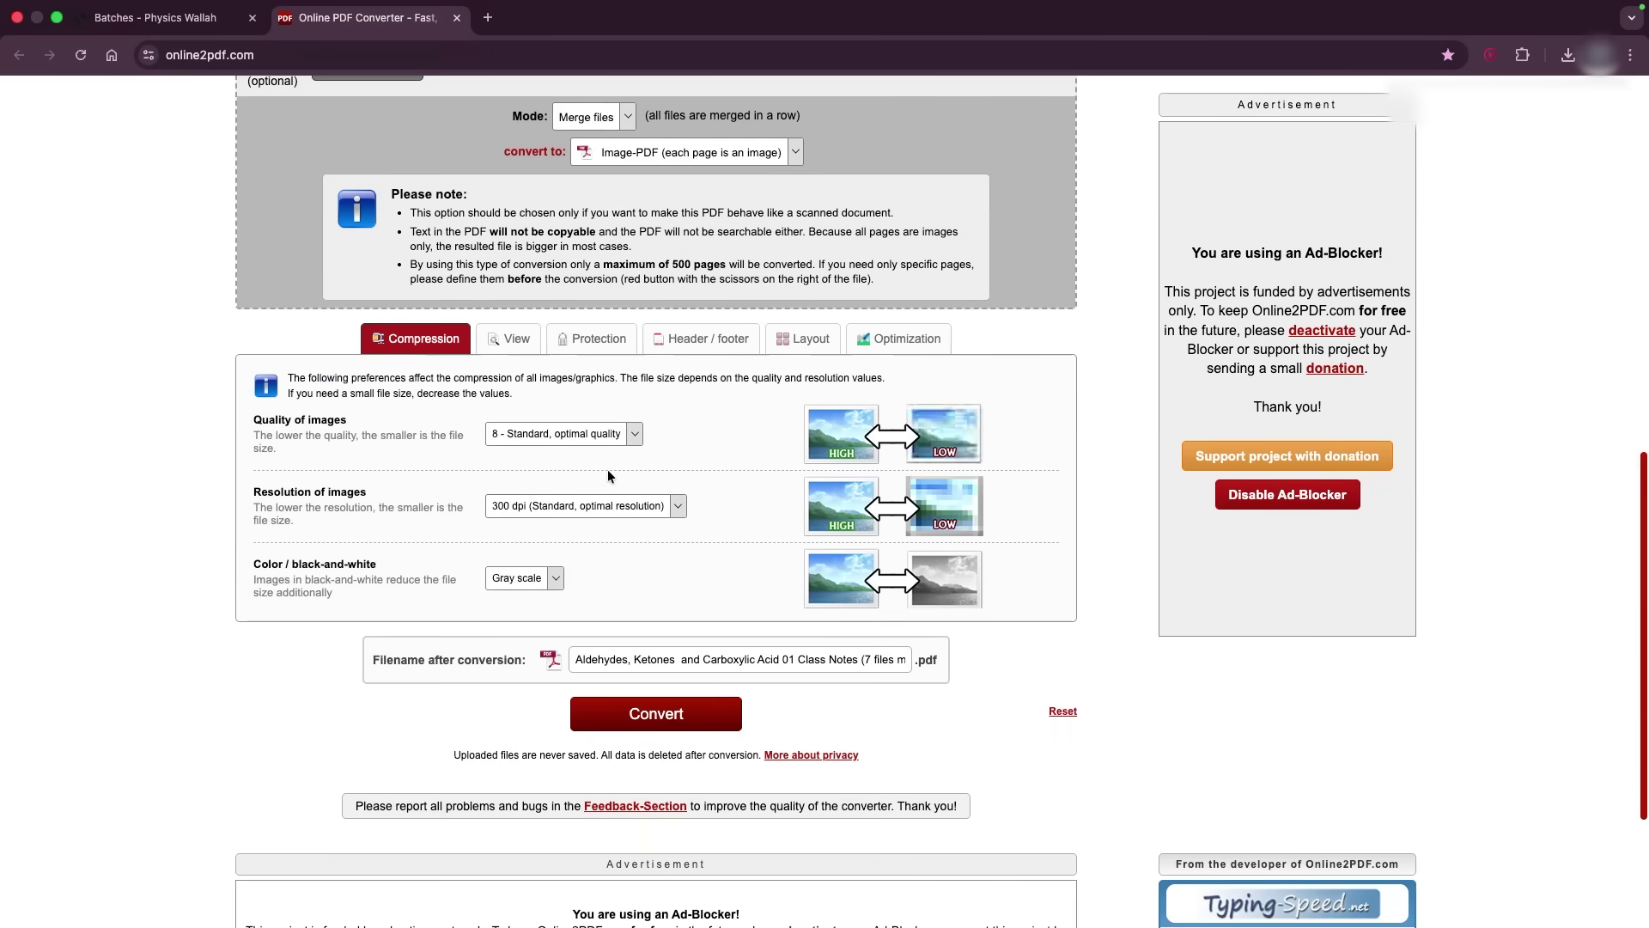
pyautogui.click(520, 578)
pyautogui.click(518, 621)
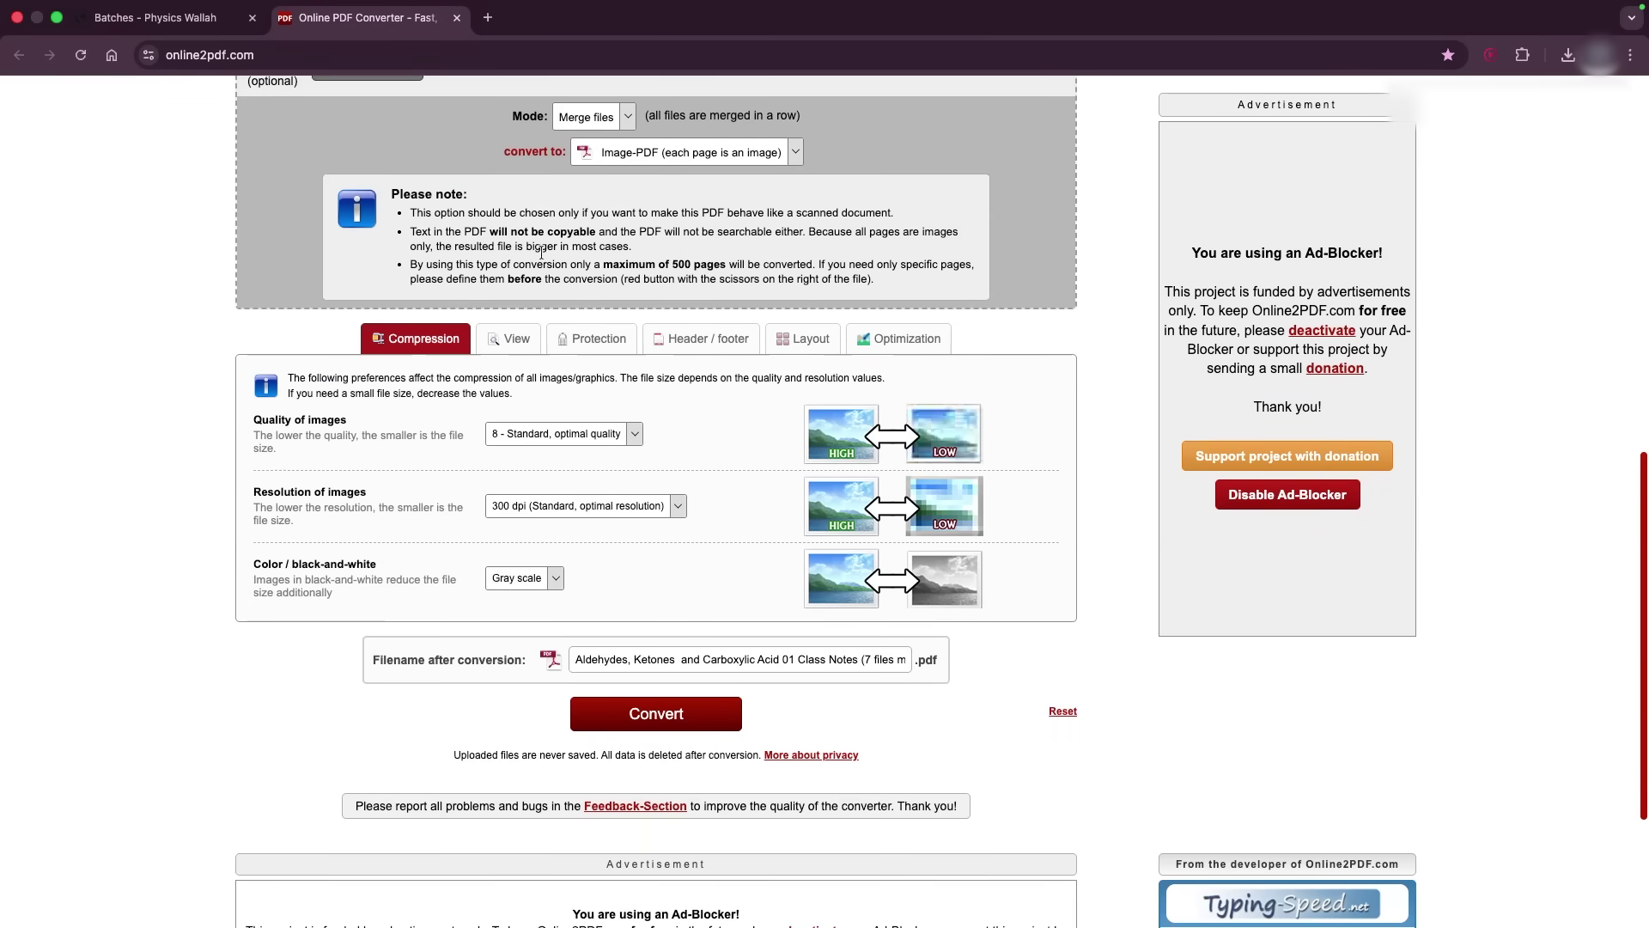
pyautogui.click(803, 338)
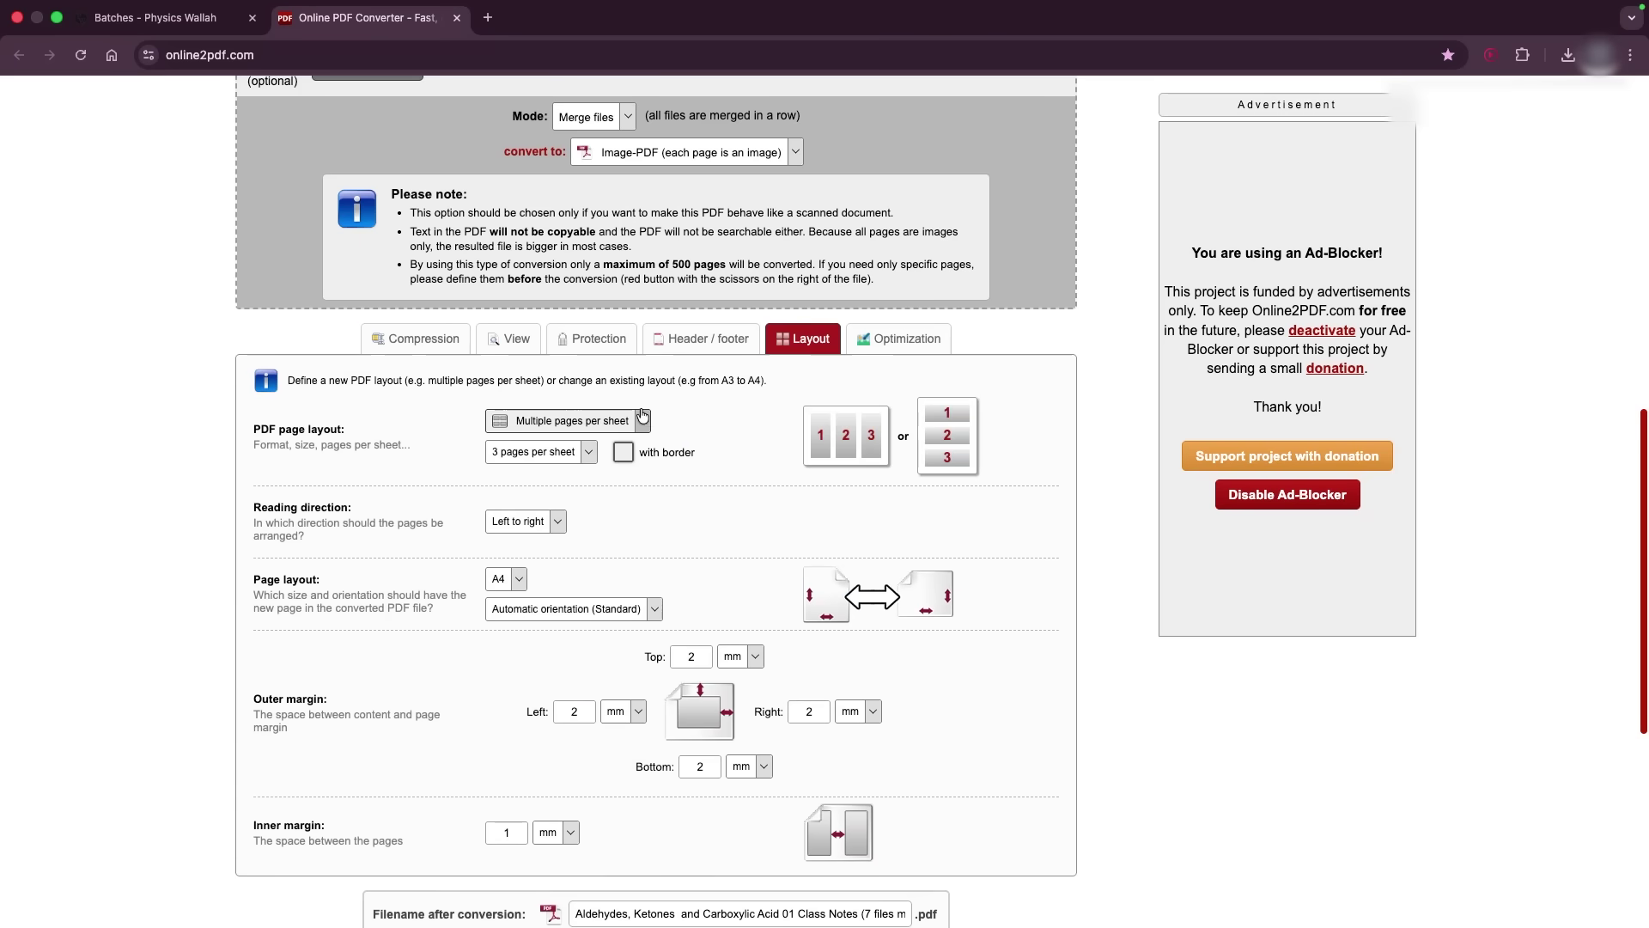
pyautogui.click(591, 452)
pyautogui.click(380, 448)
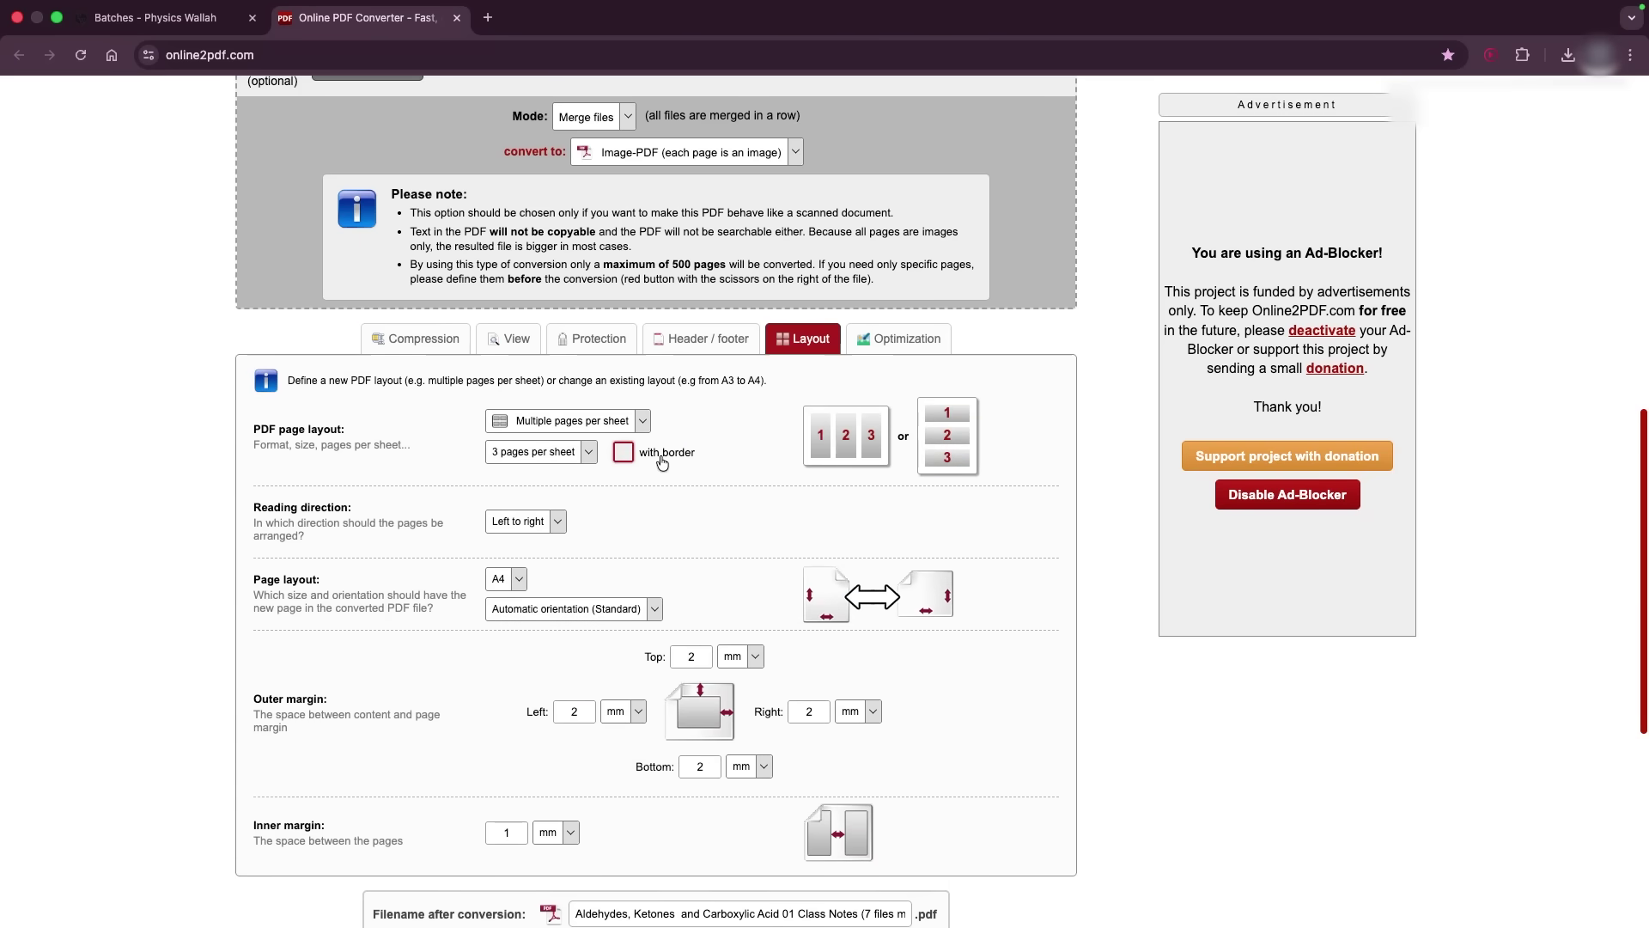
# Recheck the image optimisation settings and move to the output file name field
pyautogui.scroll(-2, 679, 456)
pyautogui.scroll(-3, 550, 528)
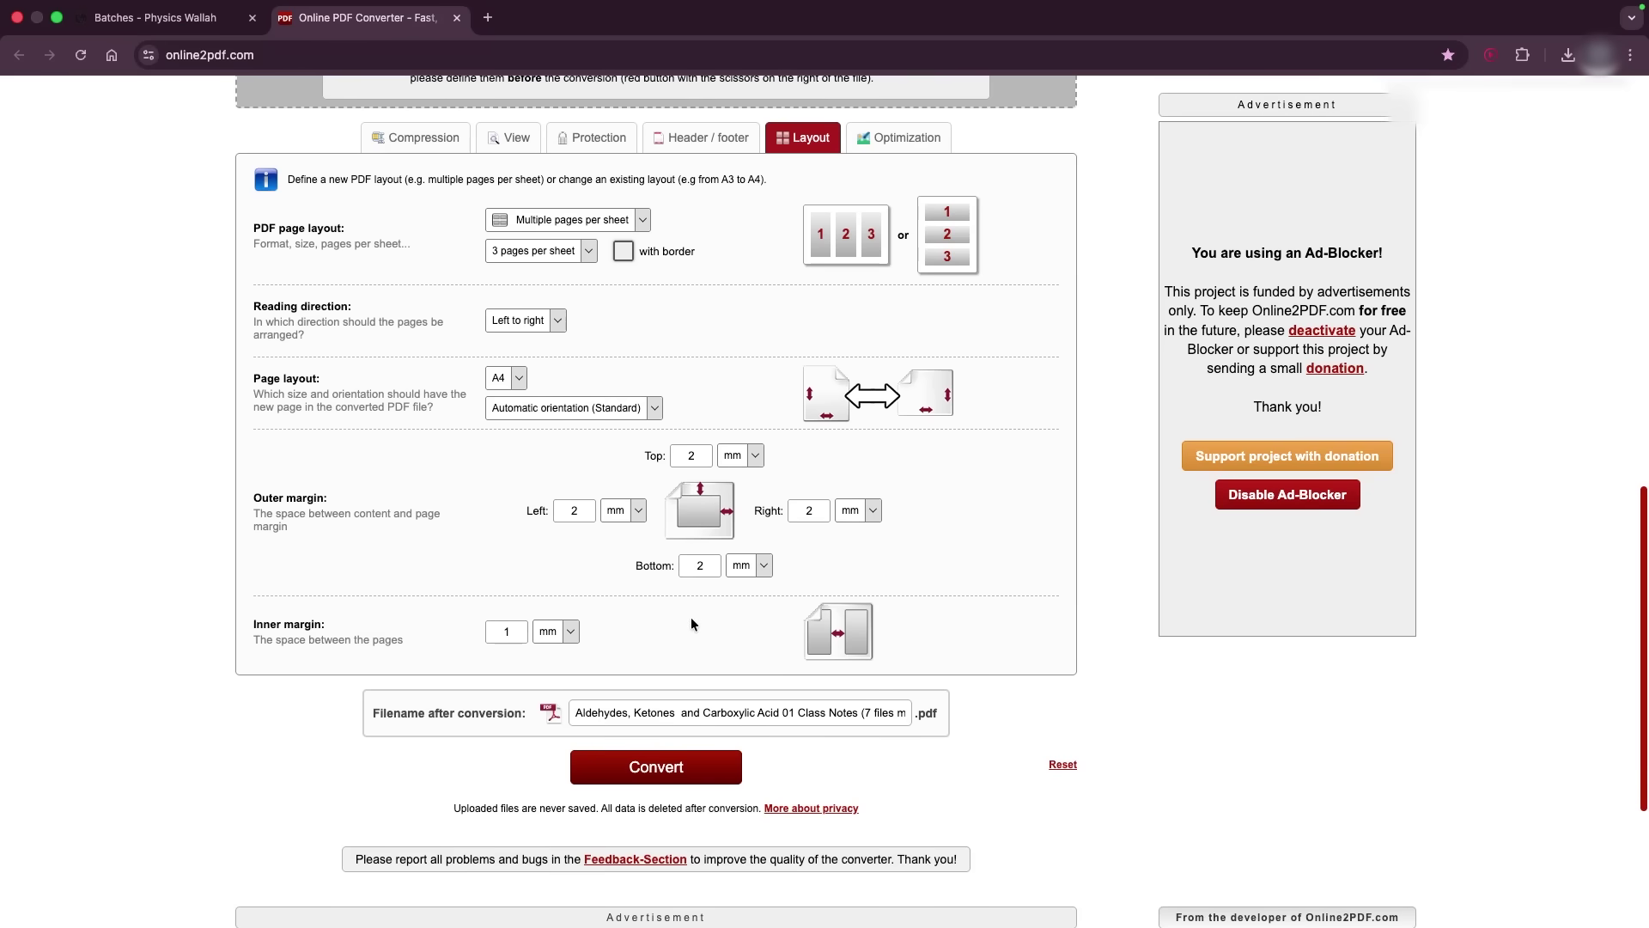
pyautogui.scroll(3, 690, 616)
pyautogui.click(881, 237)
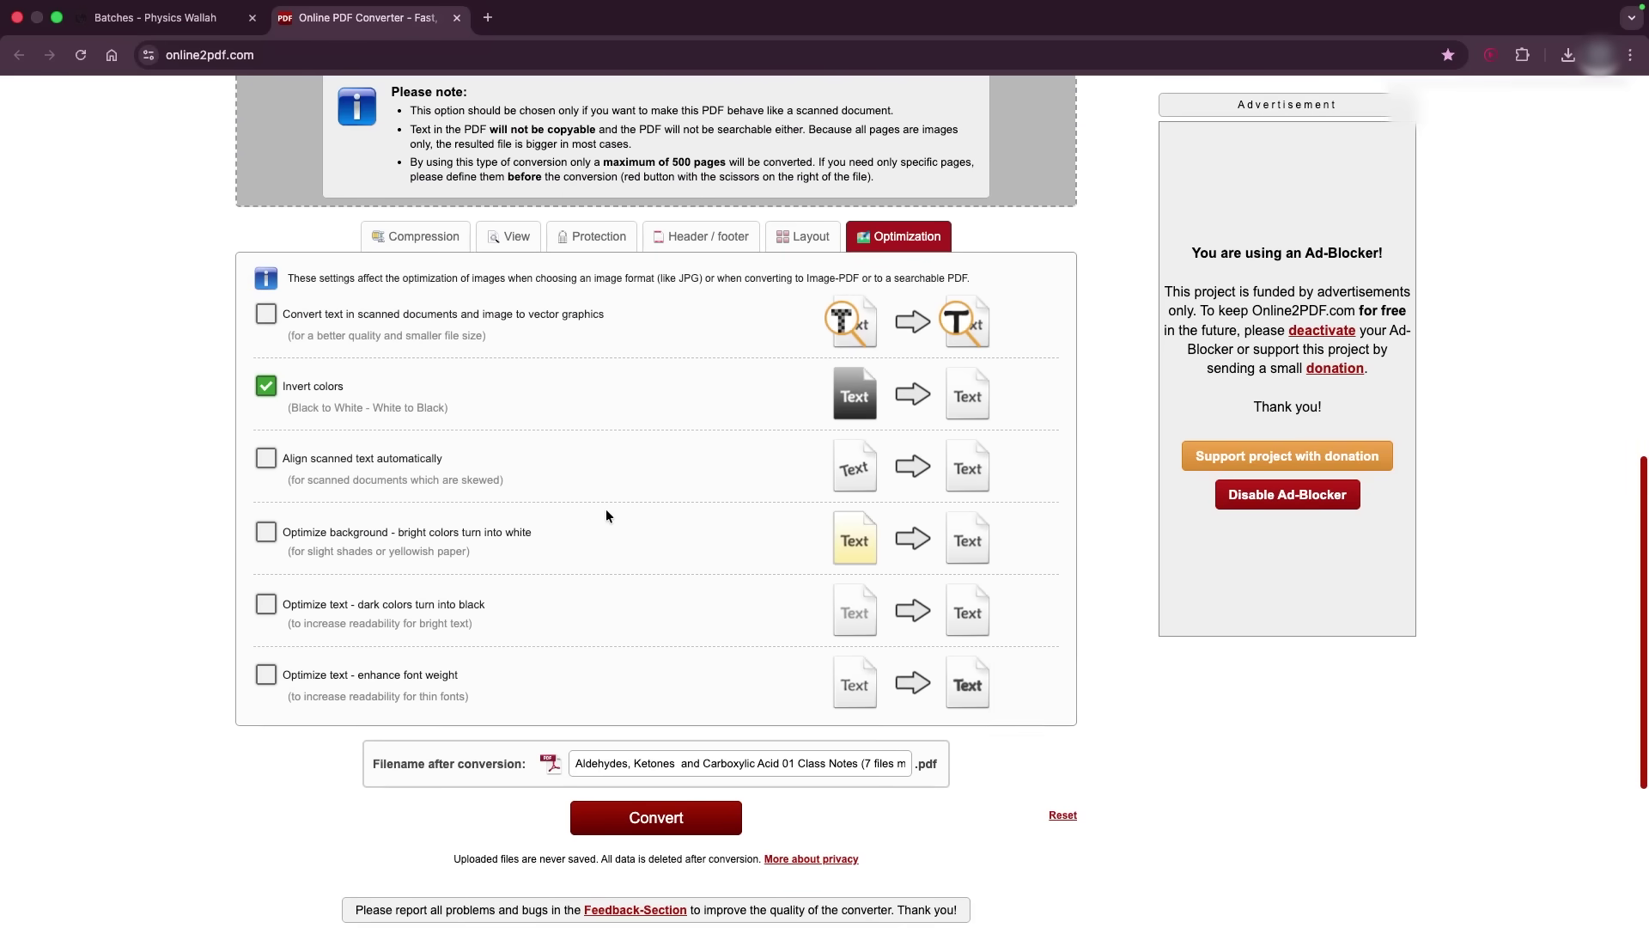
pyautogui.scroll(2, 606, 509)
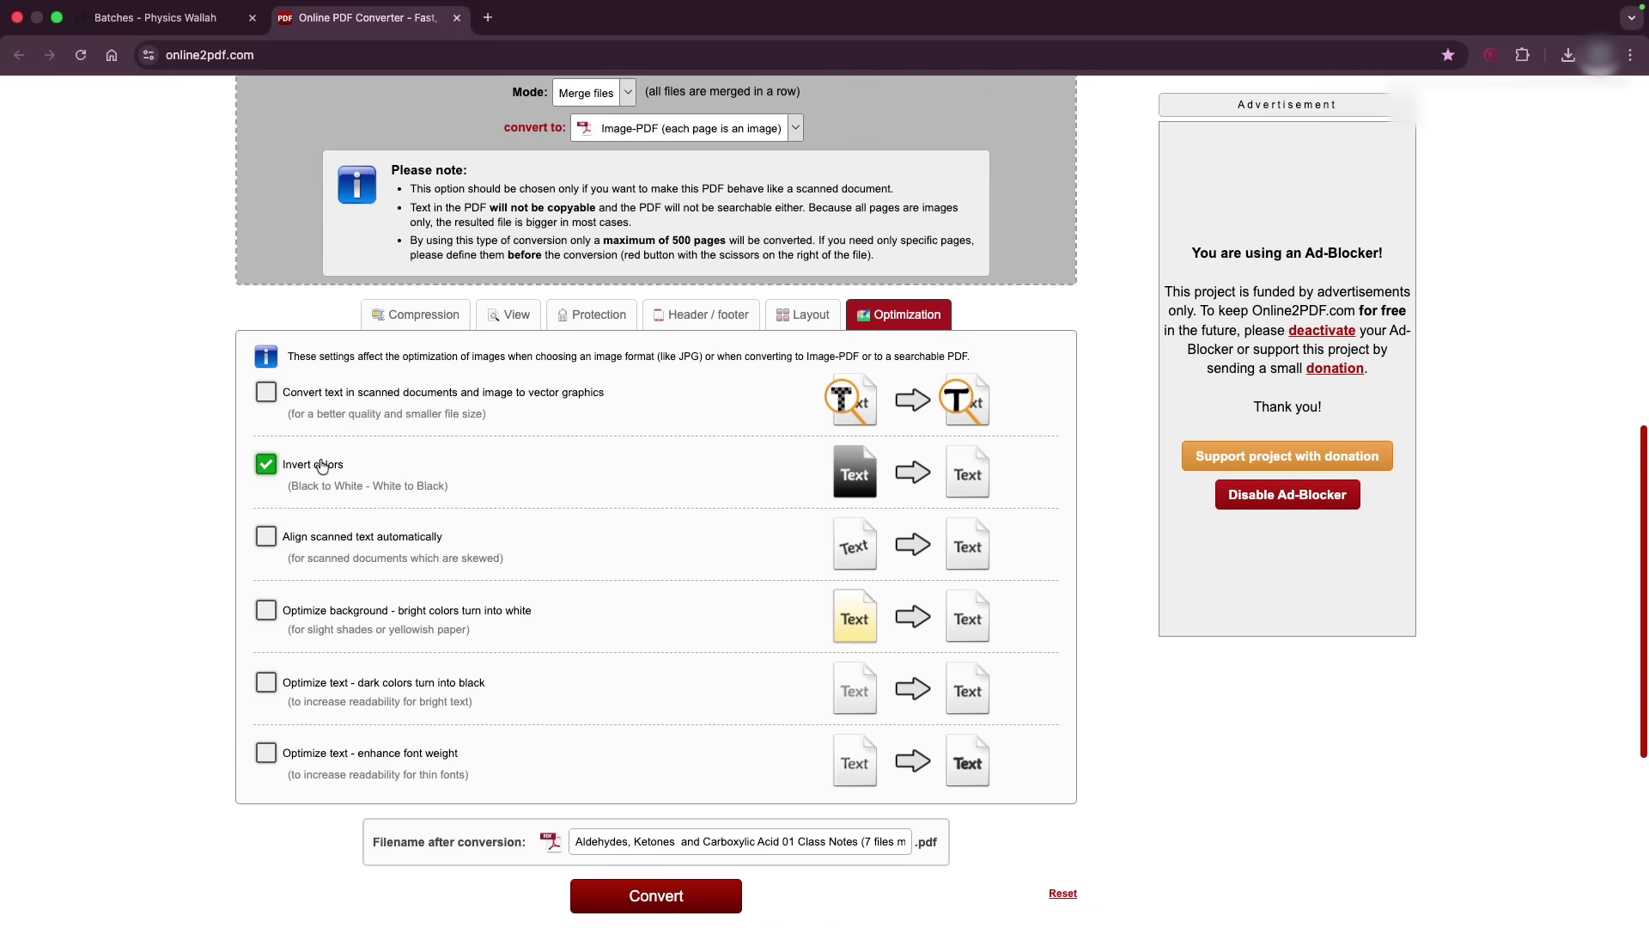
pyautogui.scroll(-4, 558, 478)
pyautogui.click(760, 688)
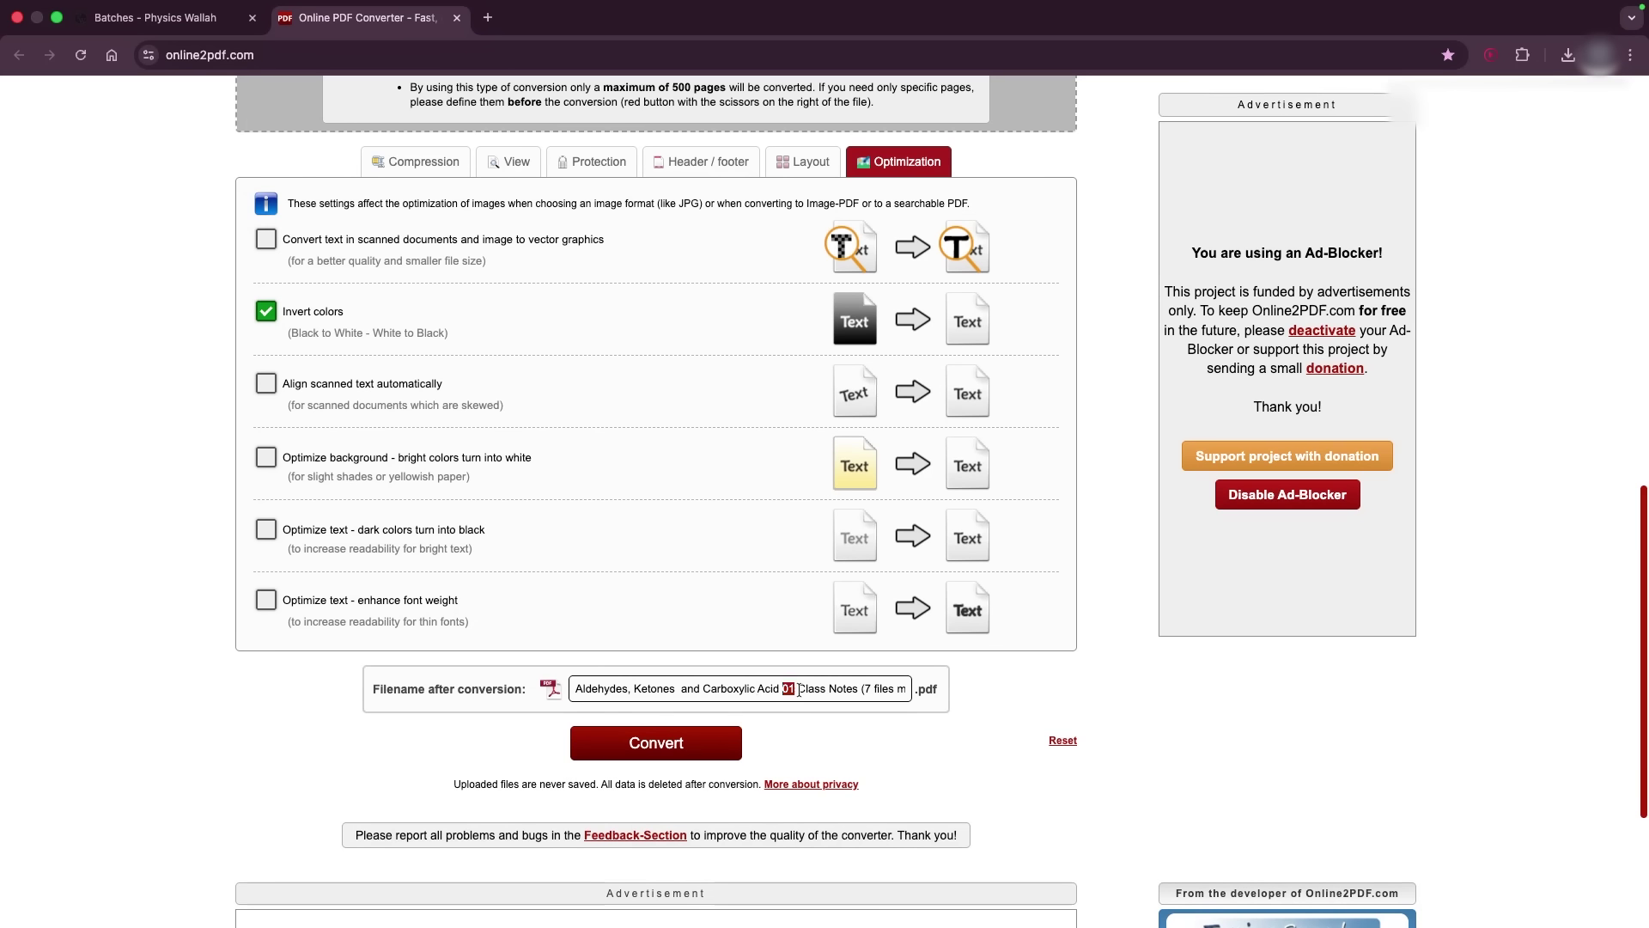
# Rename the output 'Aldehydes, Ketones and Carboxylic Acid Full Notes L 2026' and start converting
pyautogui.moveTo(814, 690); pyautogui.dragTo(906, 690)
pyautogui.press('BackSpace')
pyautogui.click(644, 736)
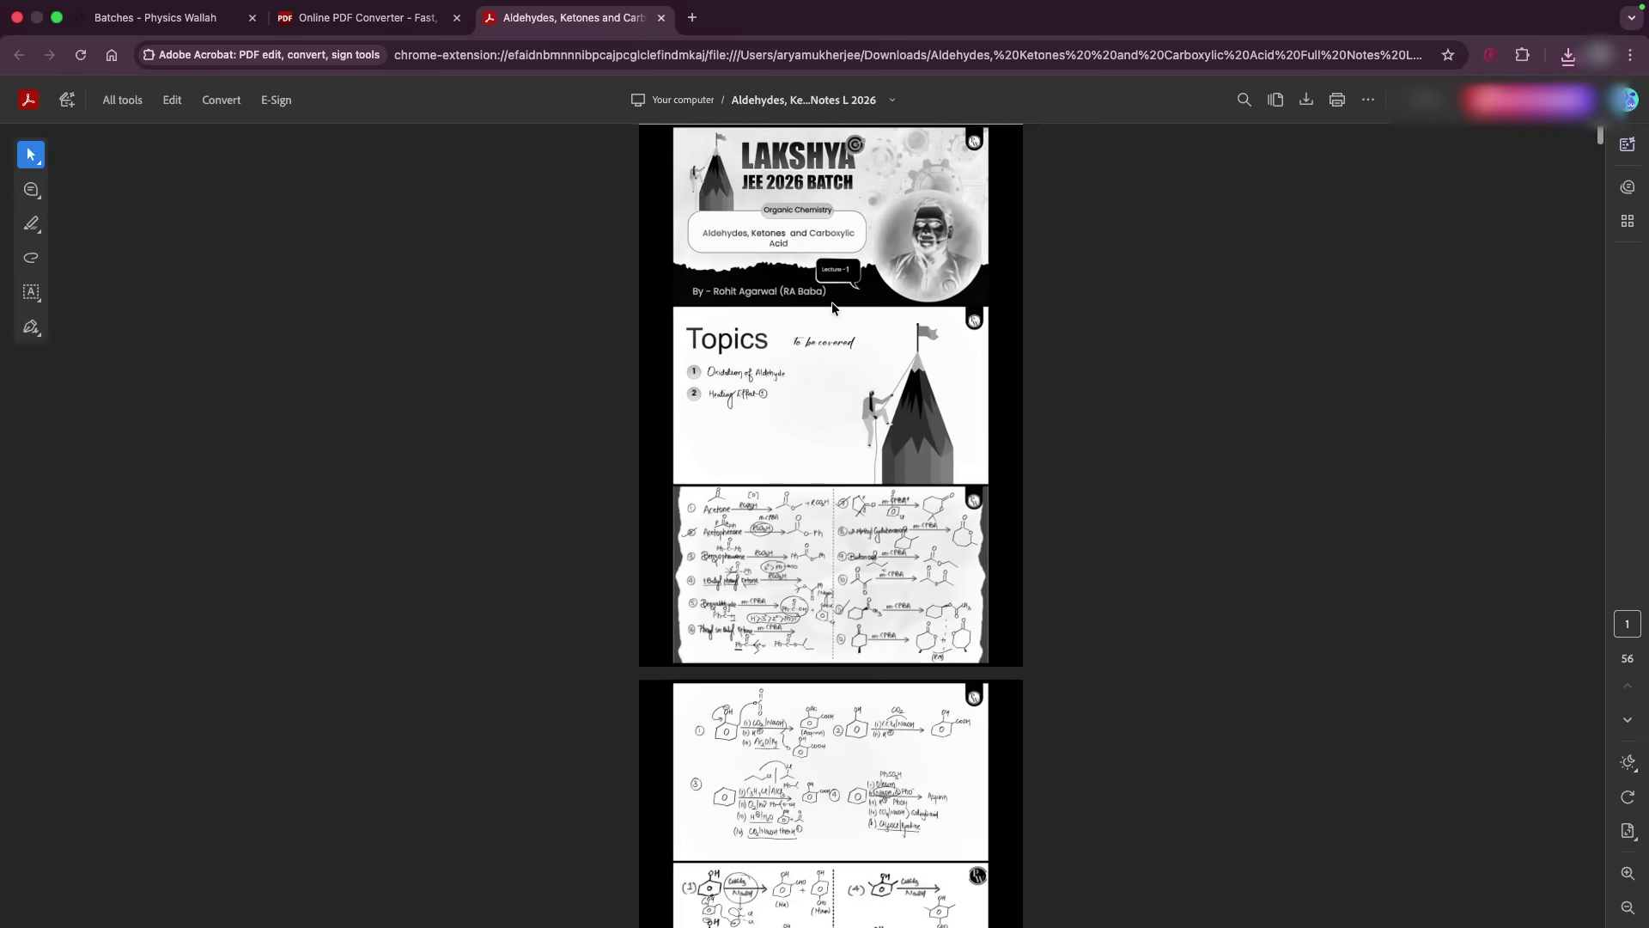
# Scroll through the 56-page merged PDF to check the inverted grayscale, three-per-page slides
pyautogui.keyDown('ctrl'); pyautogui.scroll(5, 817, 225); pyautogui.keyUp('ctrl')
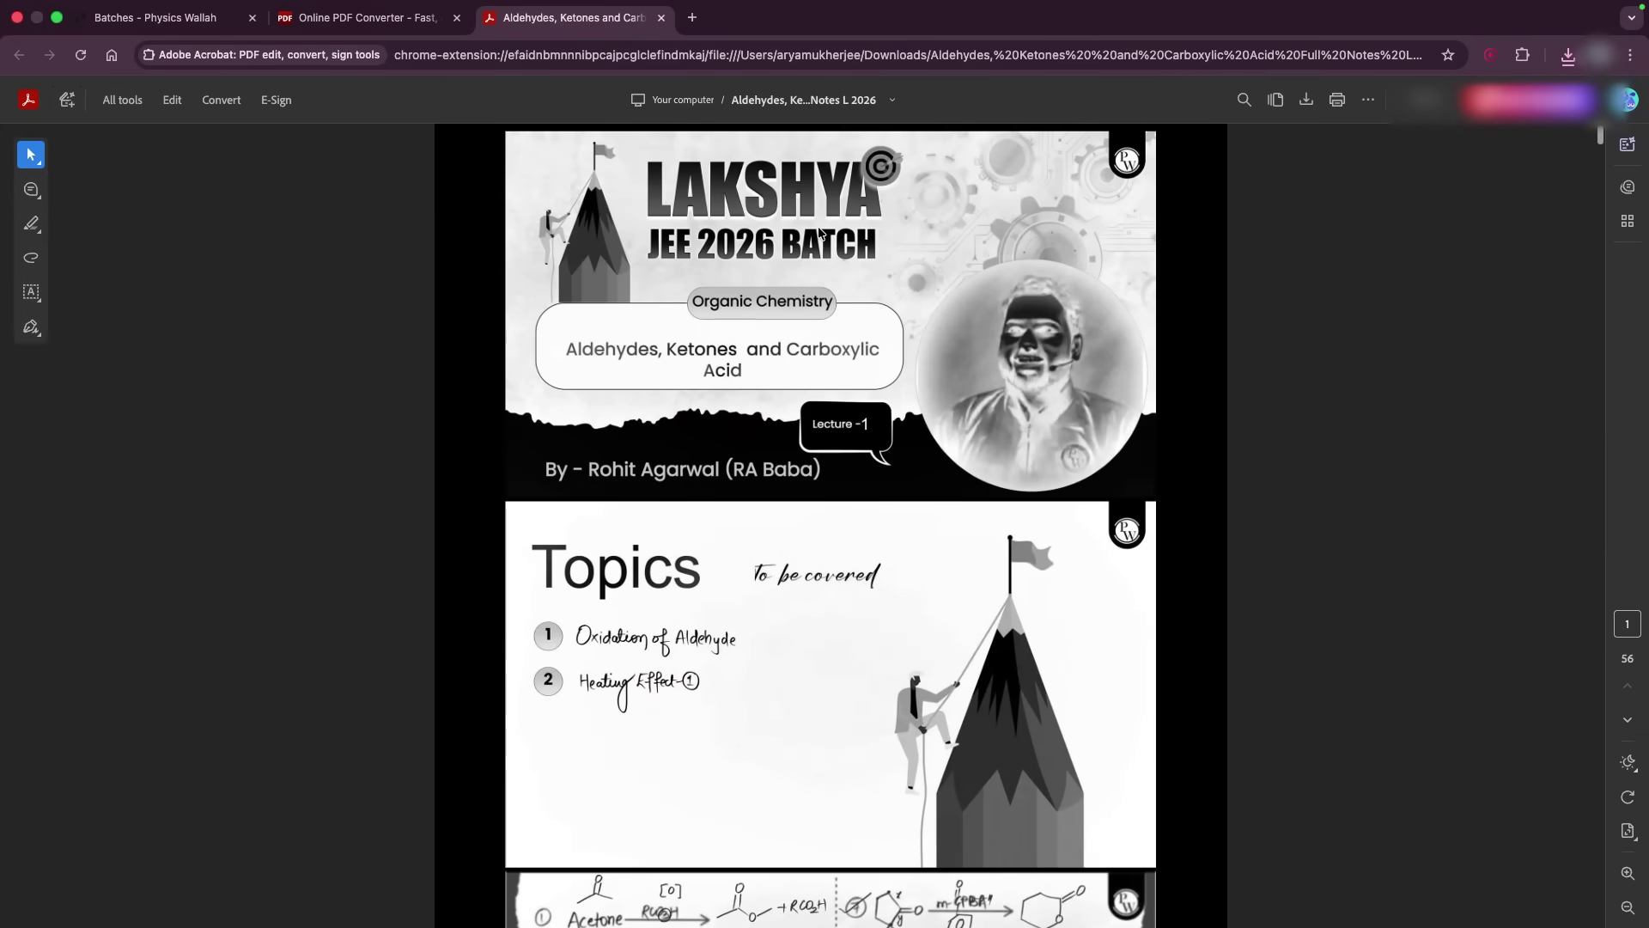
pyautogui.scroll(-20, 846, 378)
pyautogui.scroll(-15, 846, 379)
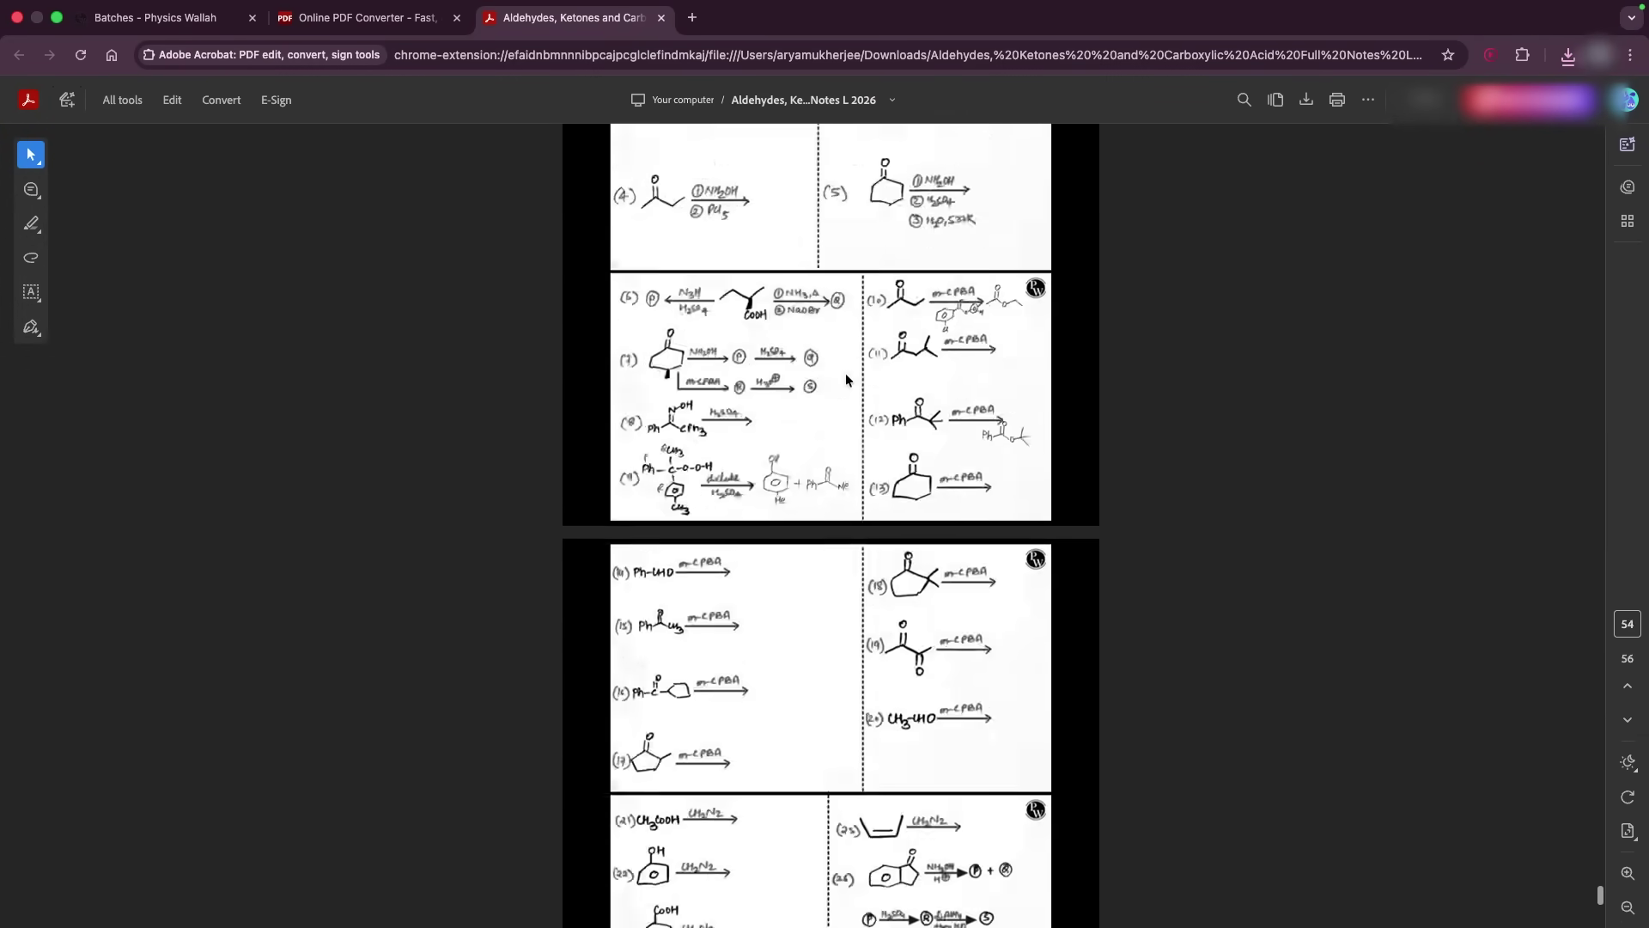
pyautogui.scroll(20, 845, 372)
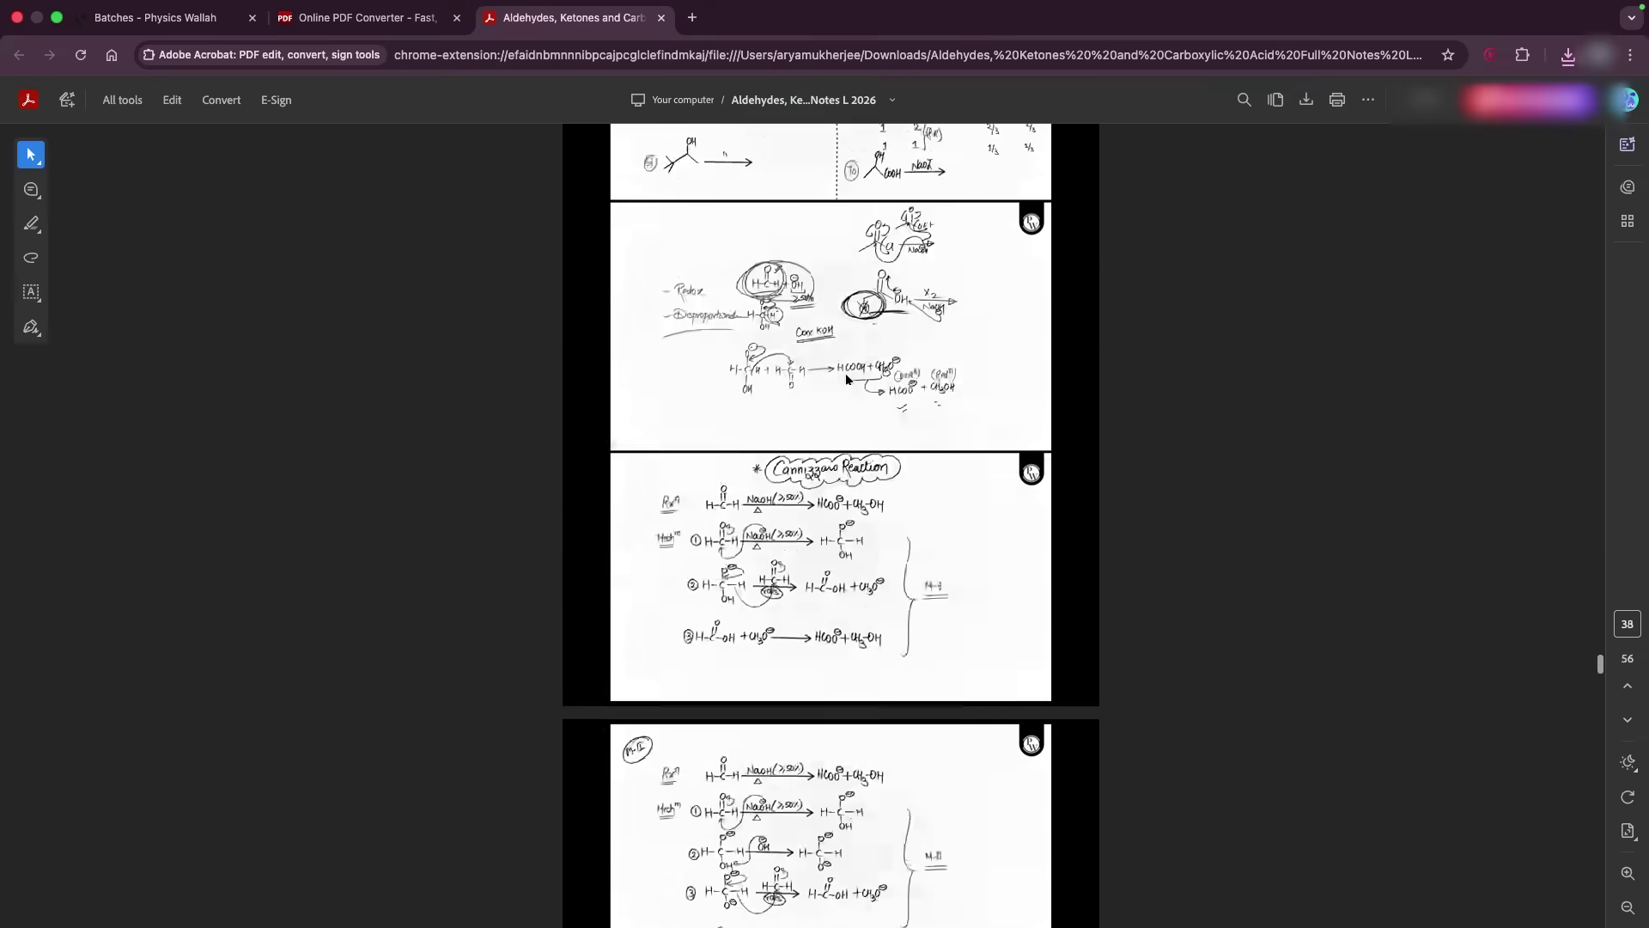
pyautogui.scroll(20, 846, 379)
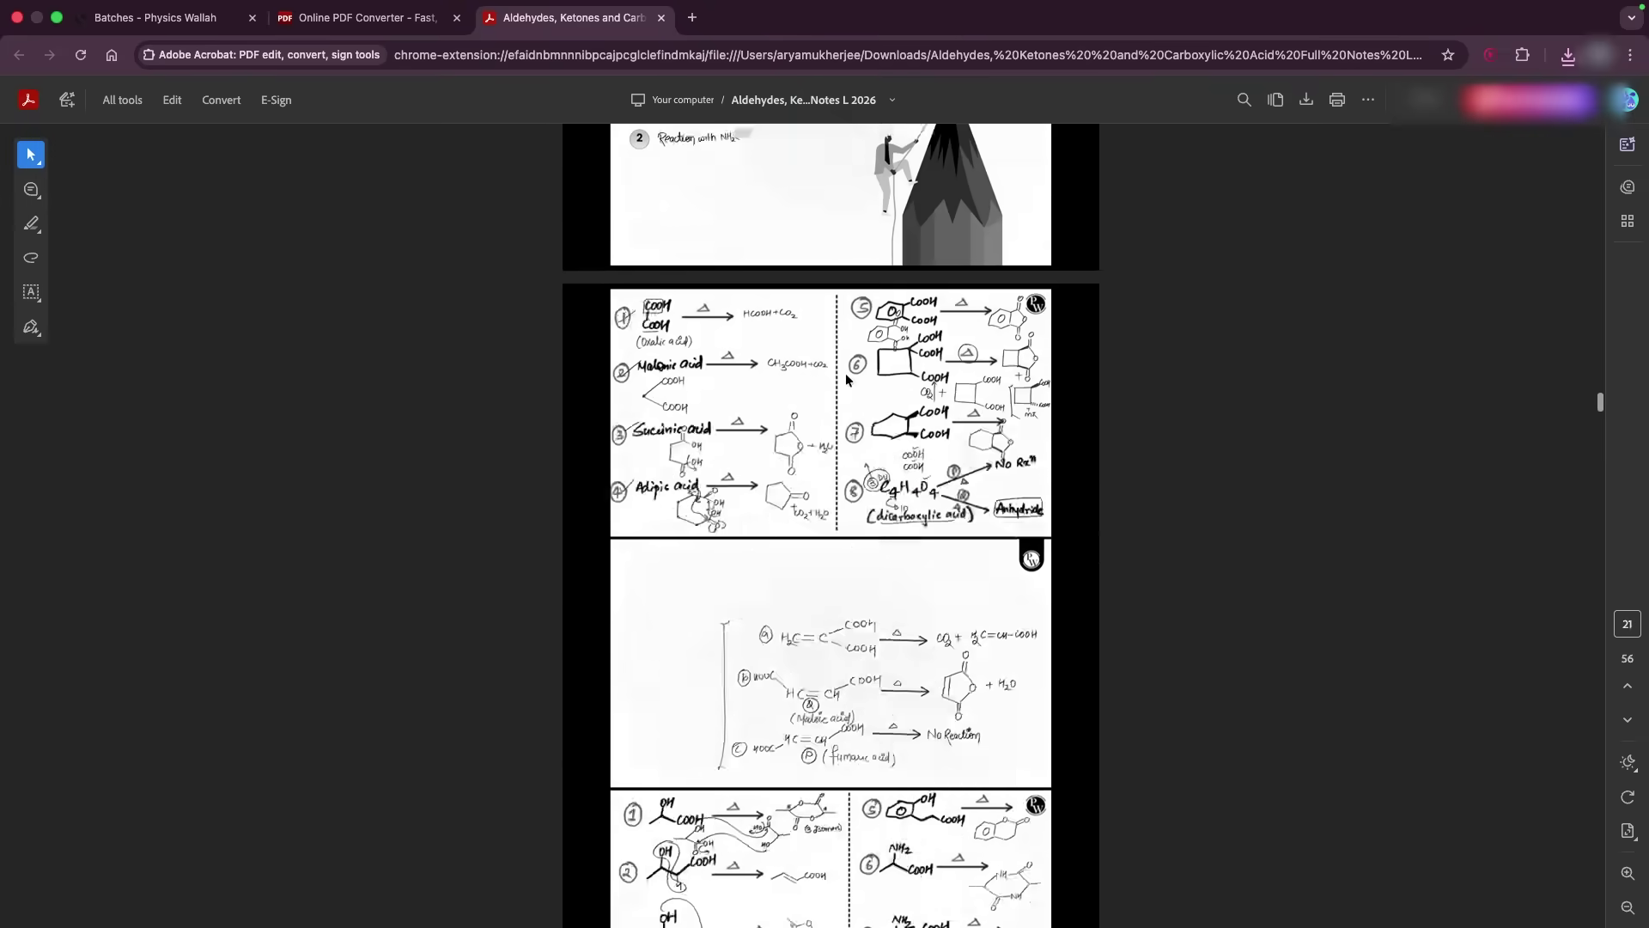
pyautogui.scroll(20, 845, 373)
pyautogui.scroll(5, 856, 348)
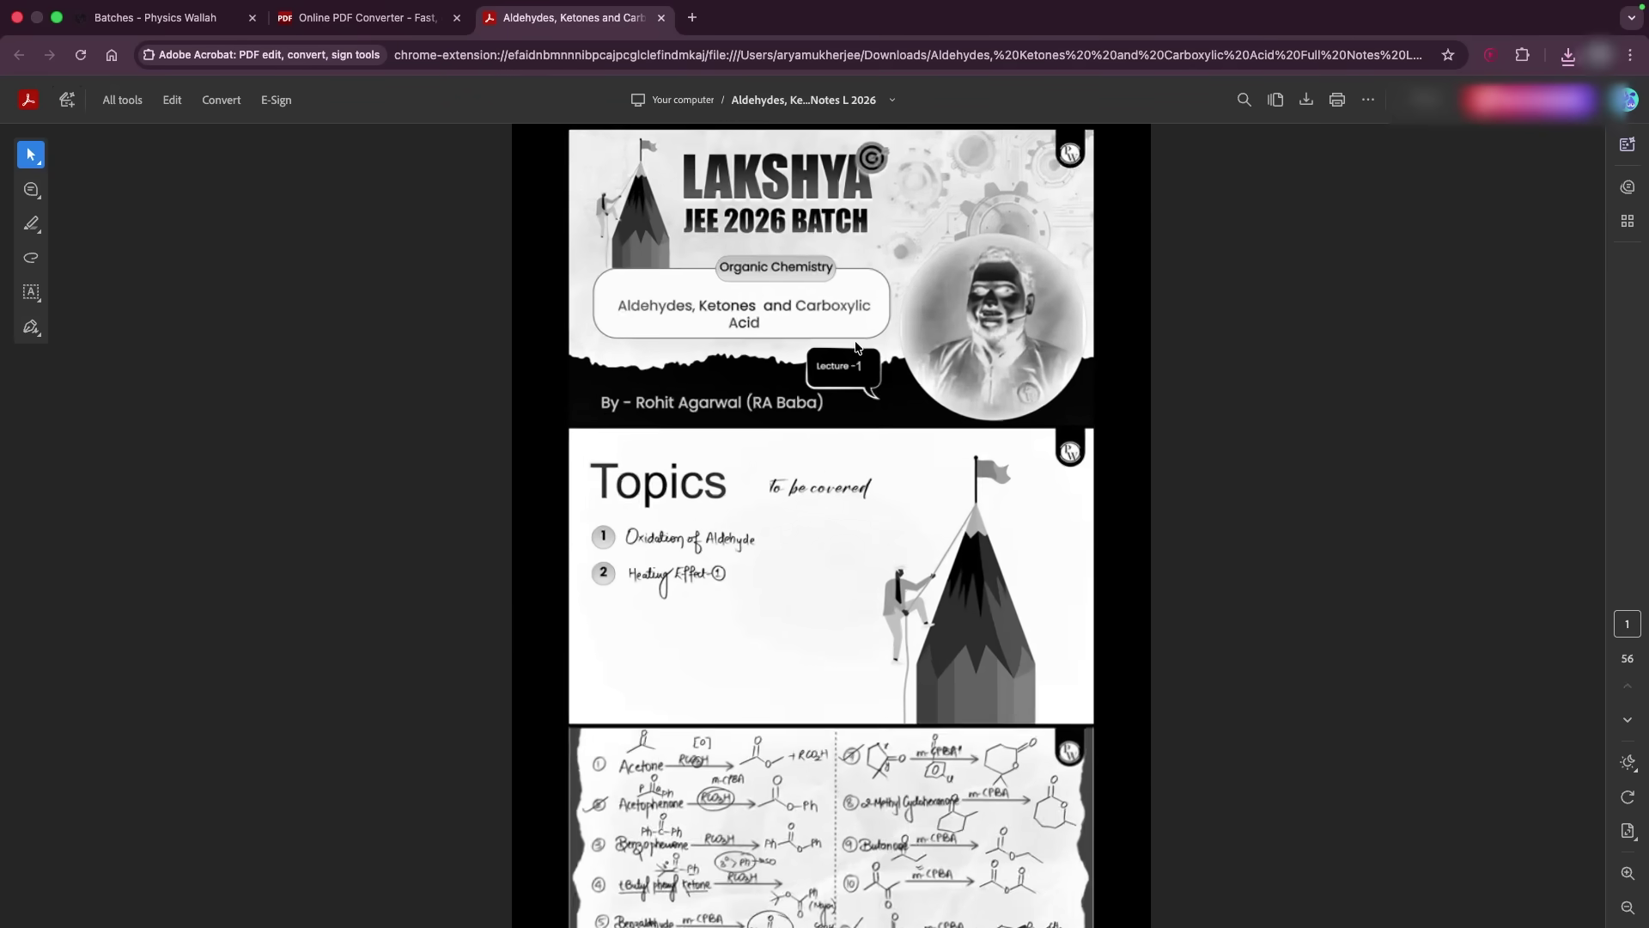
pyautogui.scroll(-2, 853, 340)
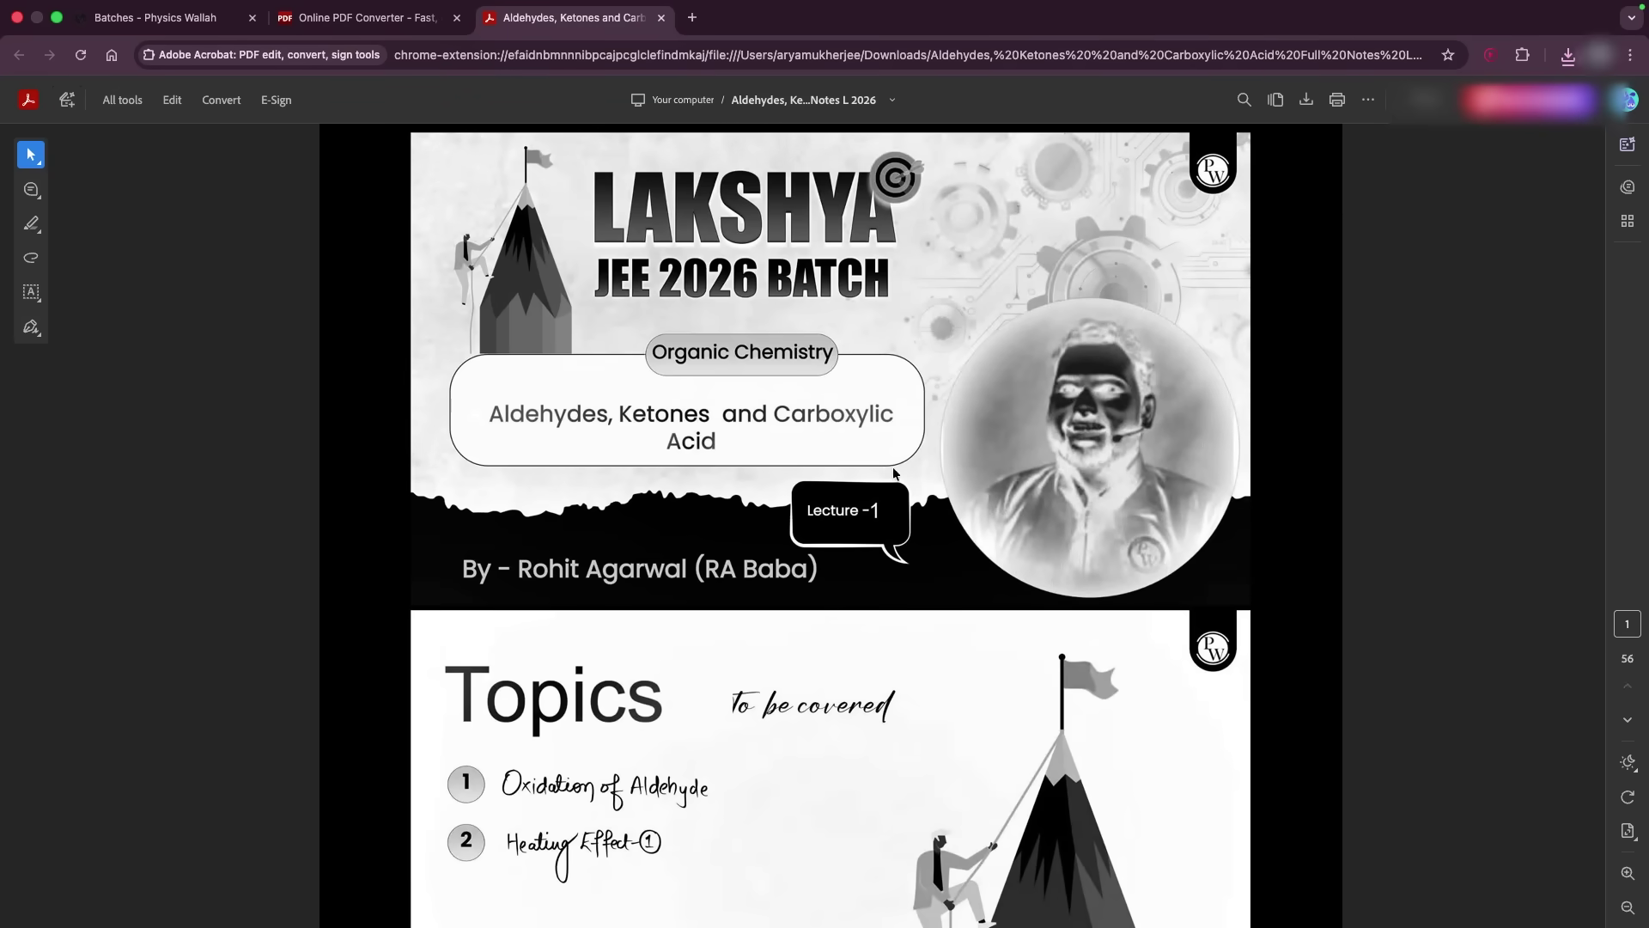
pyautogui.scroll(-5, 854, 340)
pyautogui.scroll(-5, 778, 599)
pyautogui.scroll(-2, 778, 599)
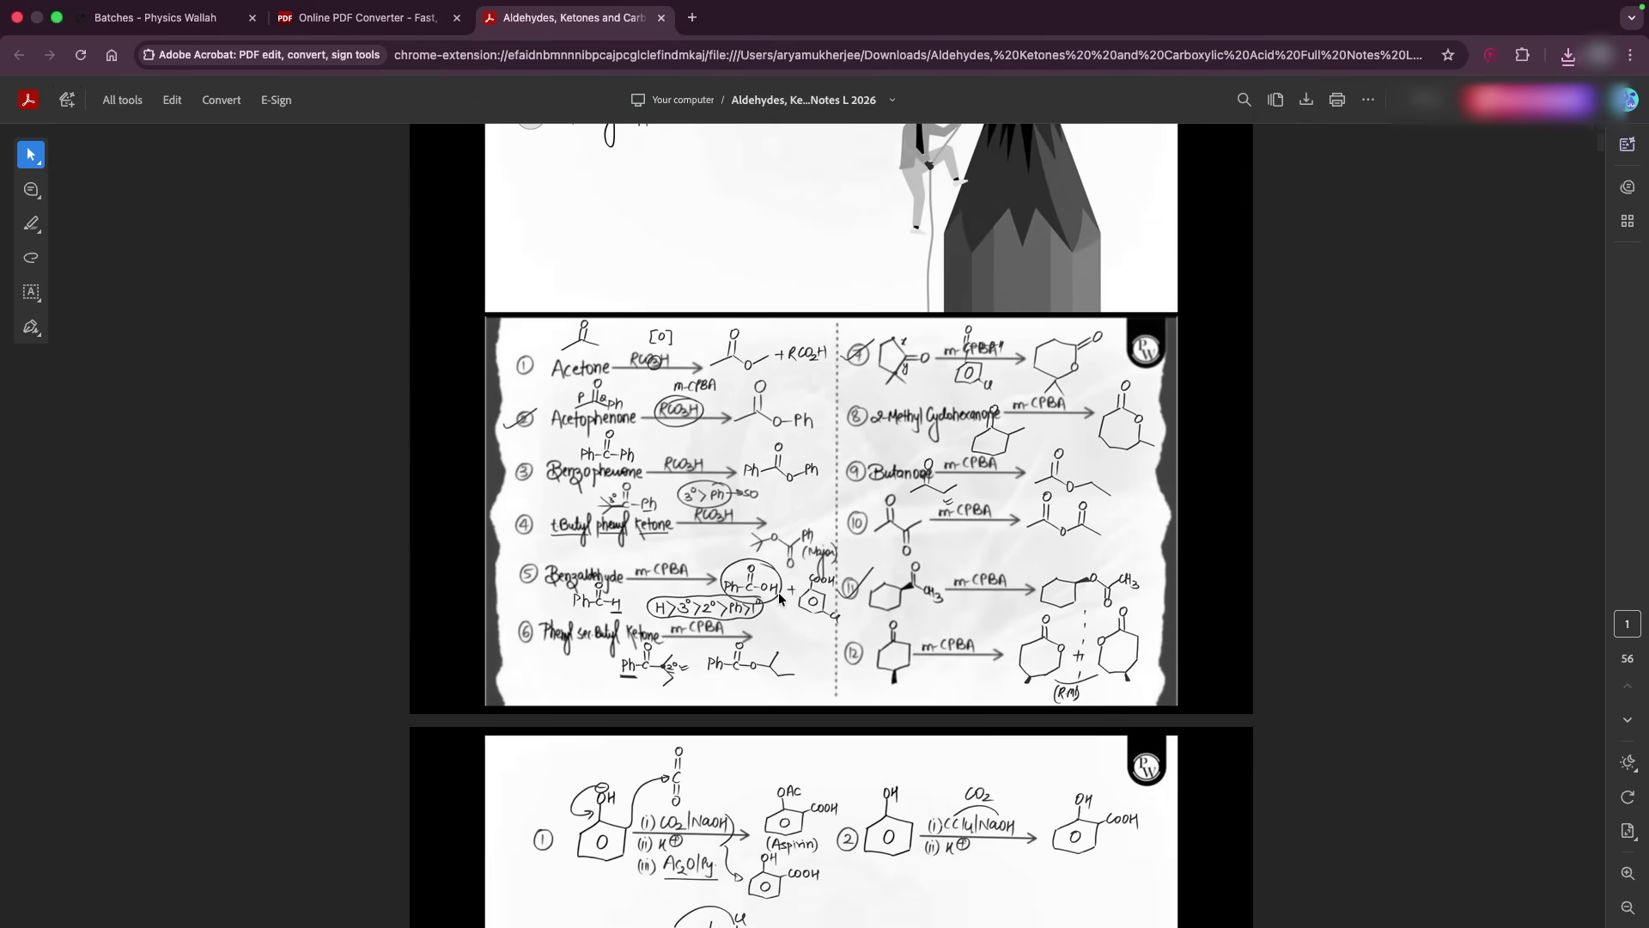